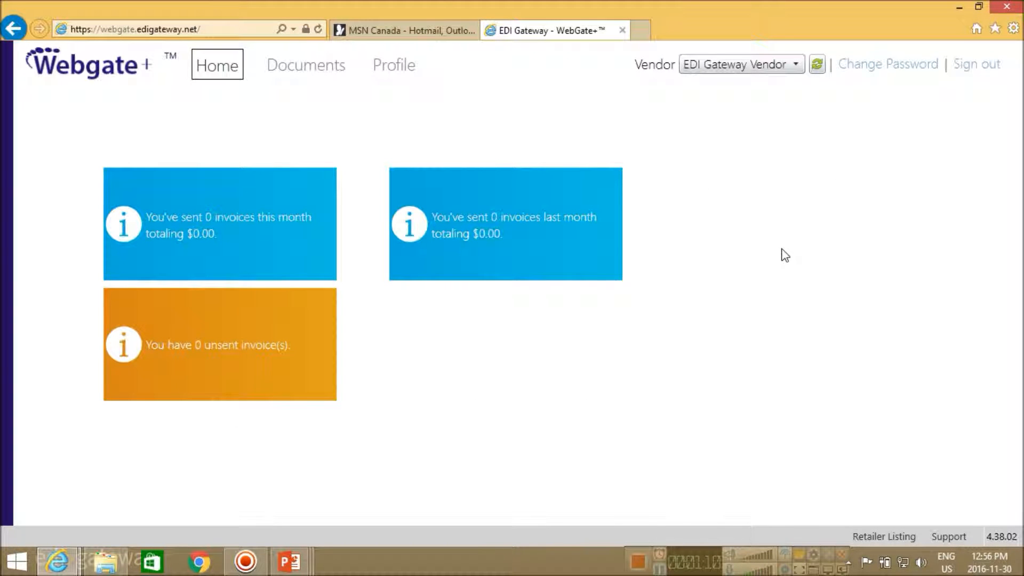
# Open the document inbox and filter it to the retailer Kroger
pyautogui.click(329, 74)
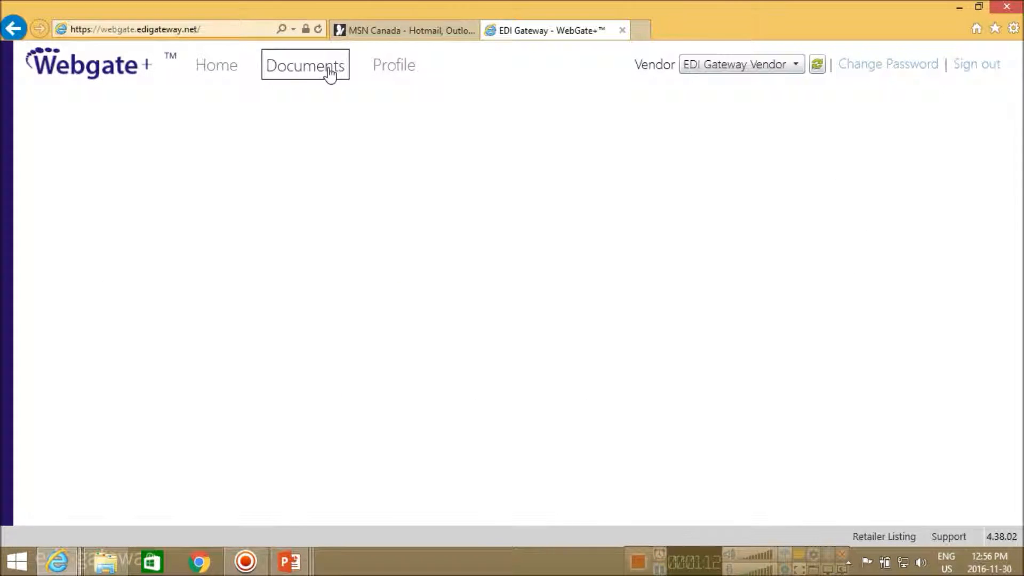
pyautogui.click(514, 160)
pyautogui.click(515, 161)
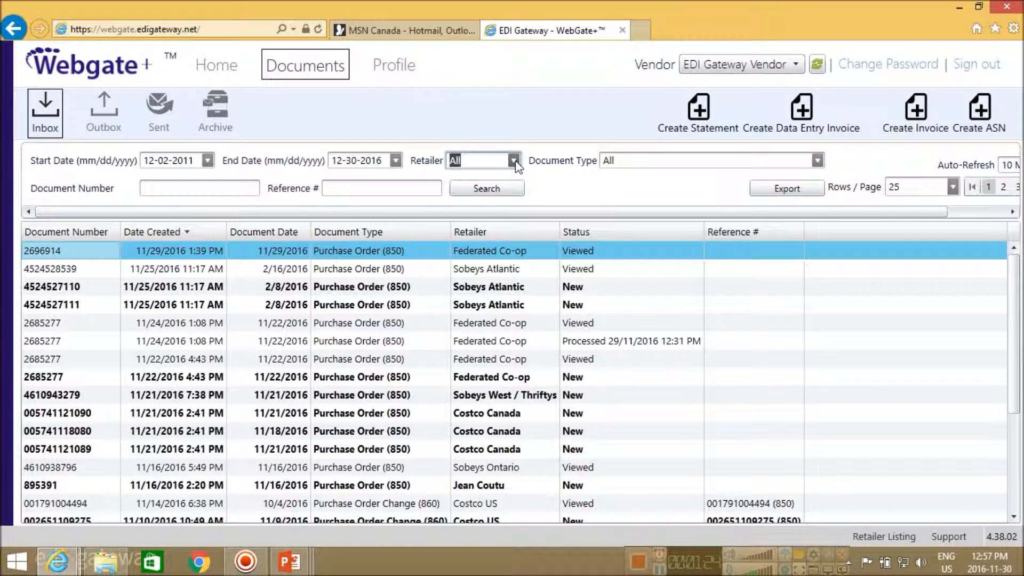
pyautogui.click(513, 161)
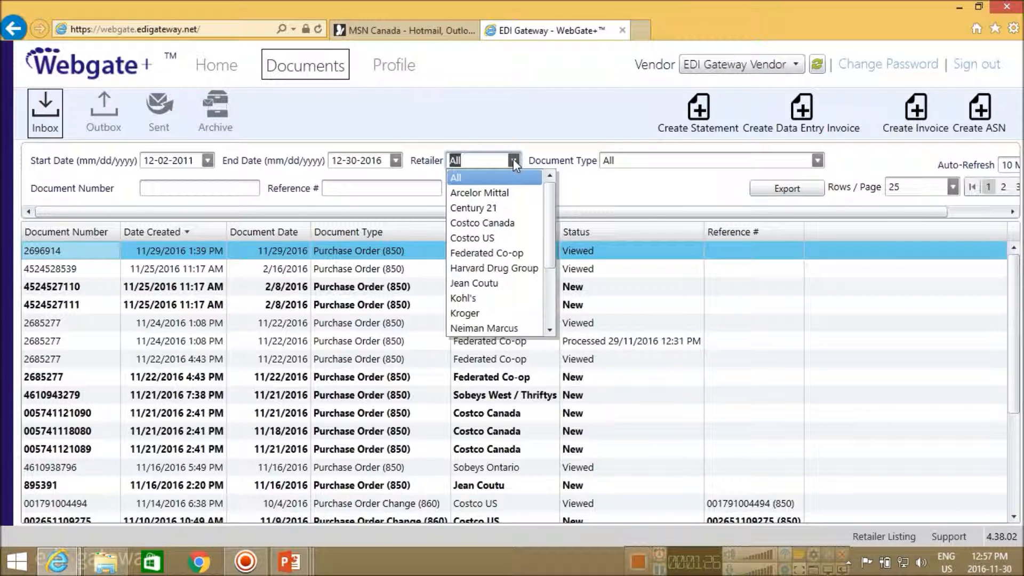
pyautogui.click(468, 313)
pyautogui.click(486, 189)
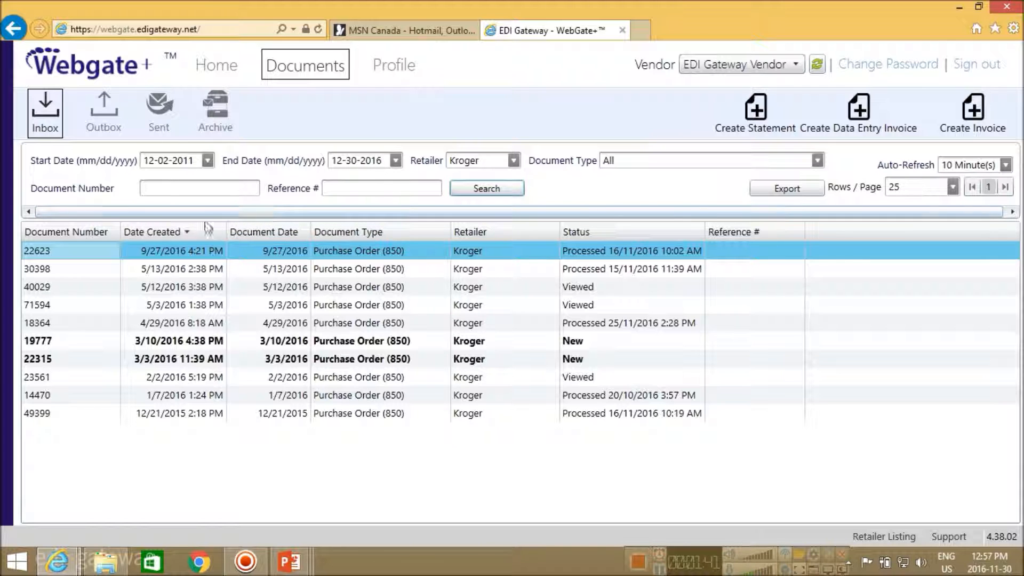
# Create an invoice from the Kroger purchase order dated 5/12/2016 and look through its Detail, Summary and Tax Config sections
pyautogui.rightClick(187, 287)
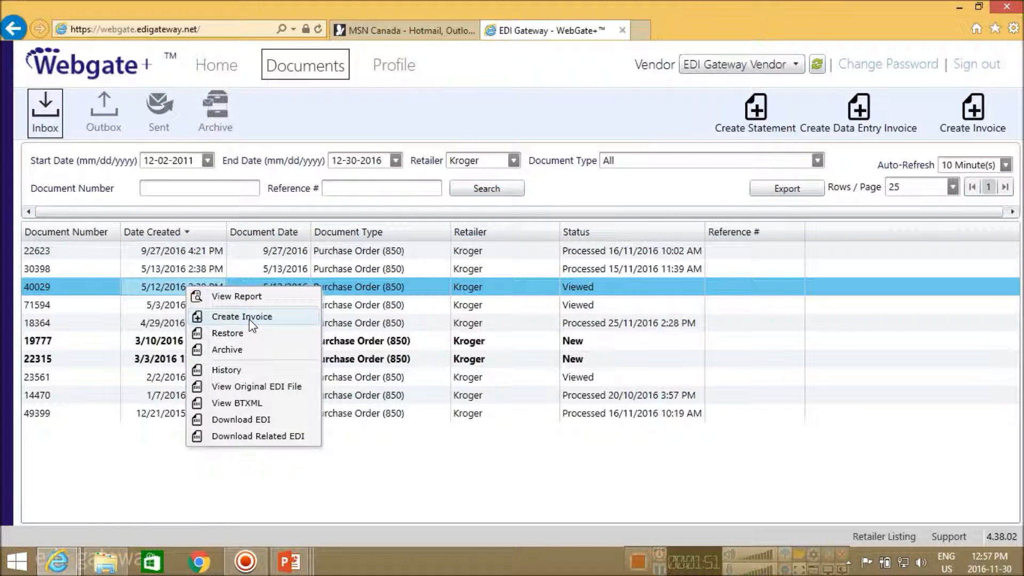
pyautogui.click(250, 318)
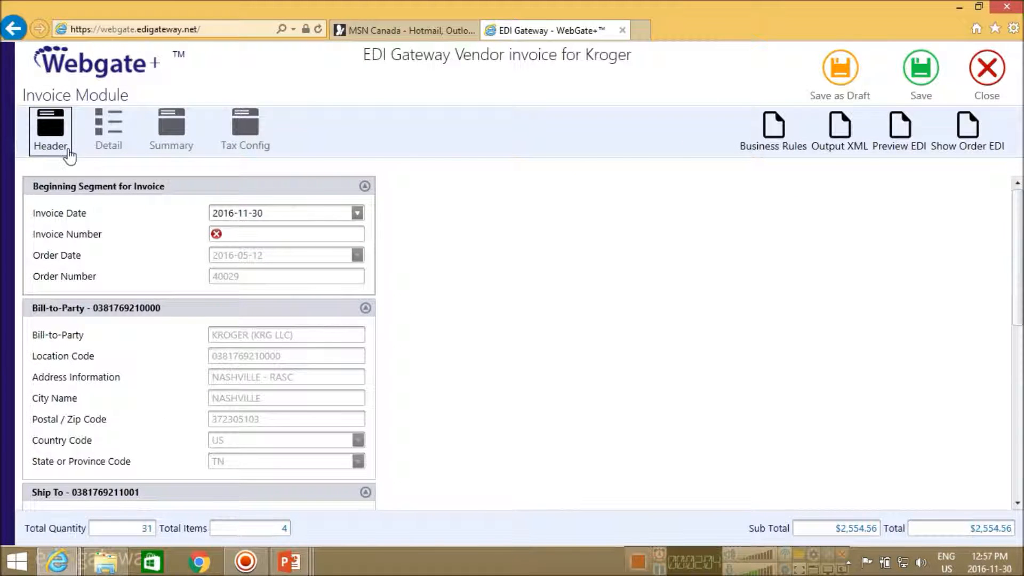
pyautogui.click(104, 143)
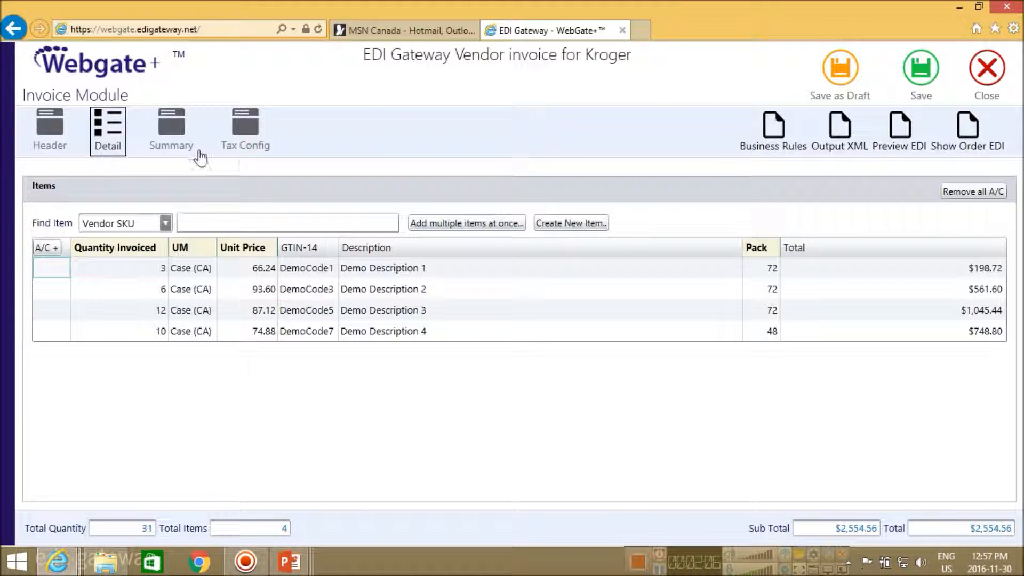
pyautogui.click(190, 153)
pyautogui.click(248, 145)
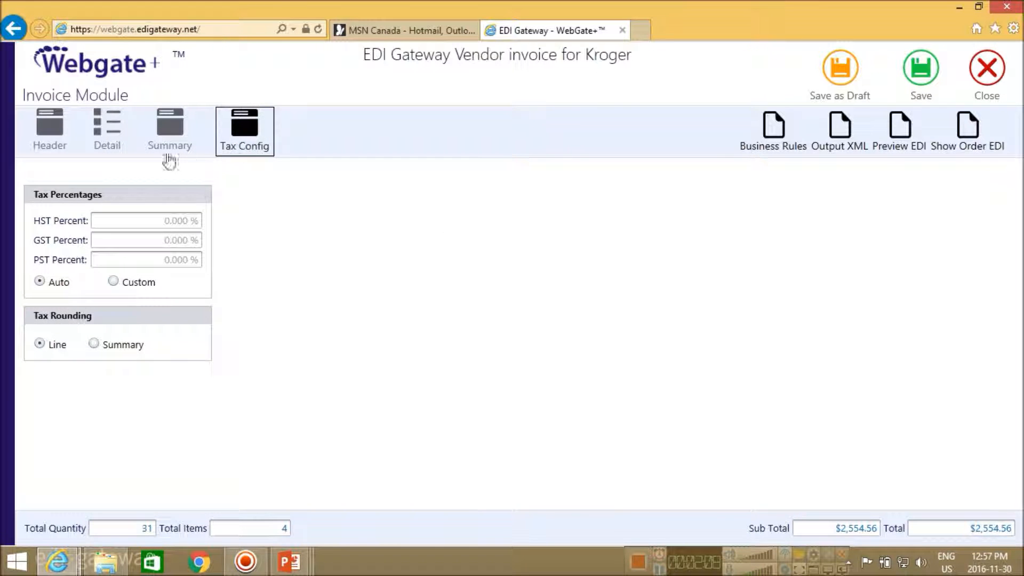
pyautogui.click(64, 148)
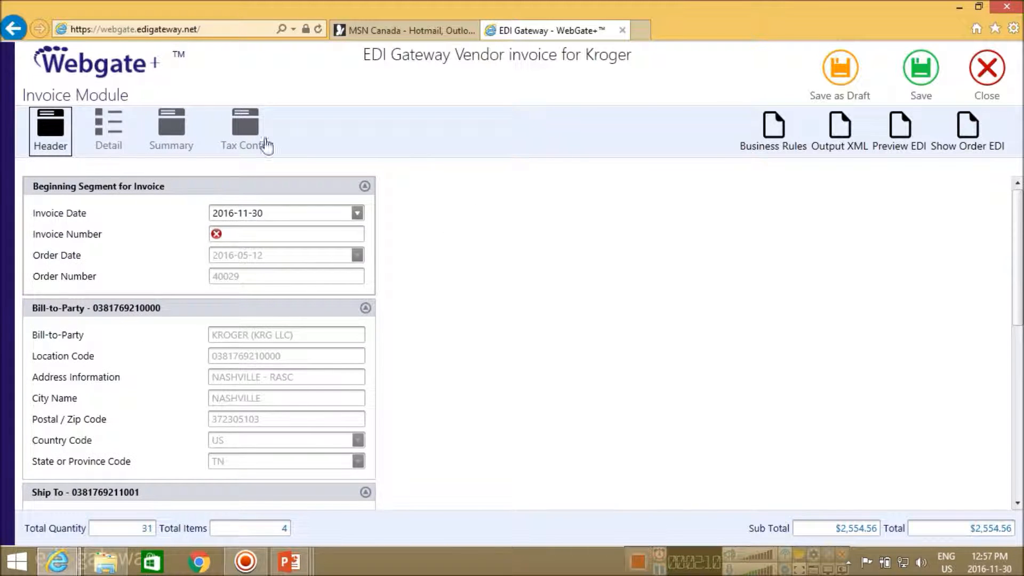
# Set the invoice date to 2016-11-28 and the invoice number to 1234567 in the invoice header
pyautogui.click(322, 220)
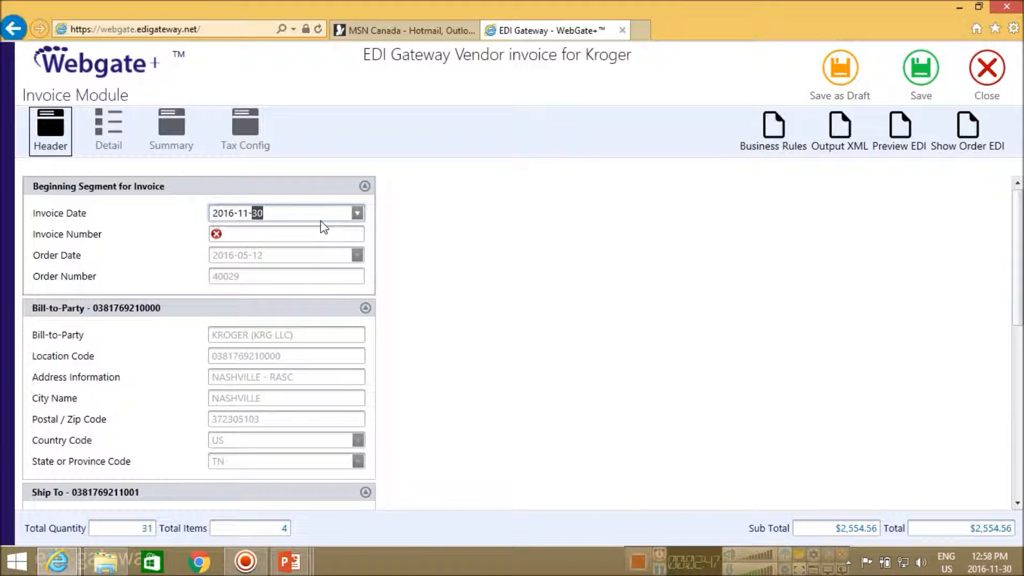
pyautogui.click(357, 214)
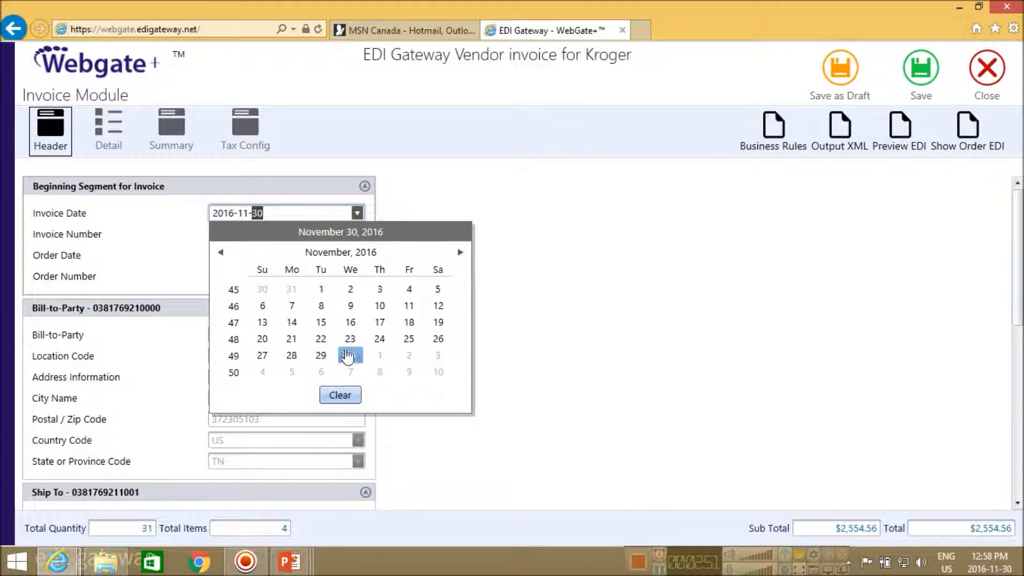
pyautogui.click(292, 355)
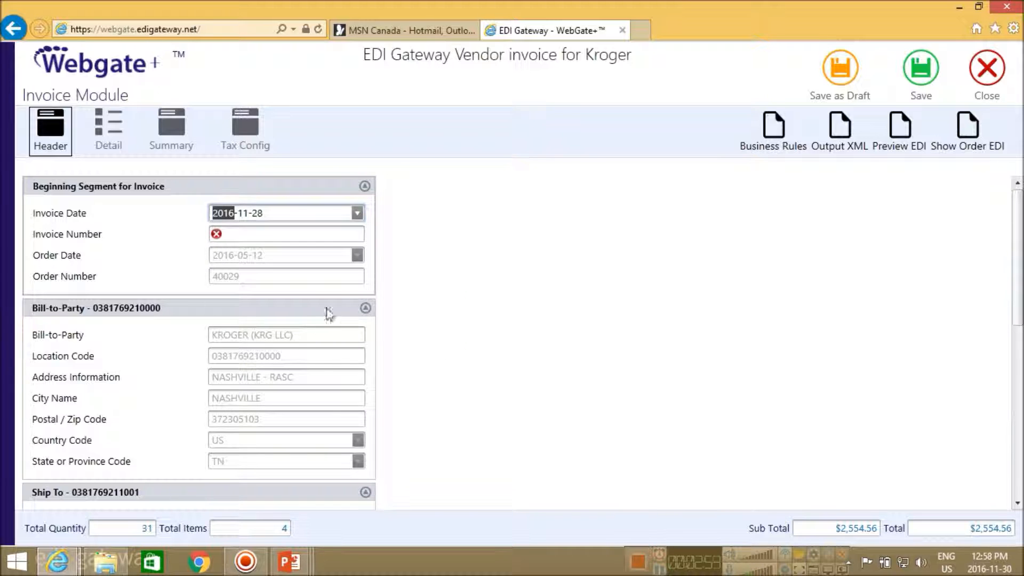
pyautogui.click(341, 235)
pyautogui.write('1234567')
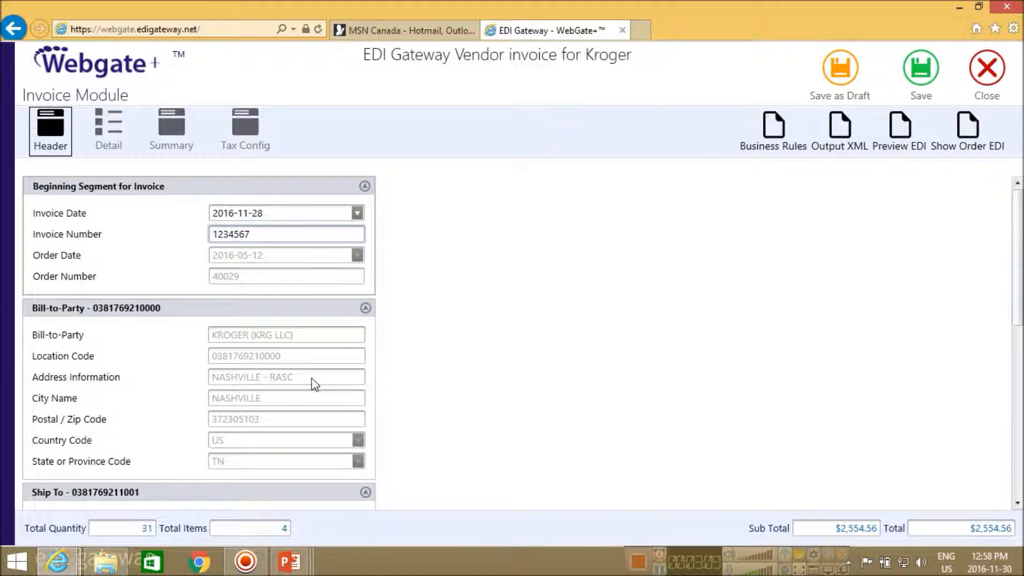
# Review the remaining header sections, expanding the Remit To details, and continue to the invoice's item details
pyautogui.scroll(-3, 312, 378)
pyautogui.scroll(-4, 311, 377)
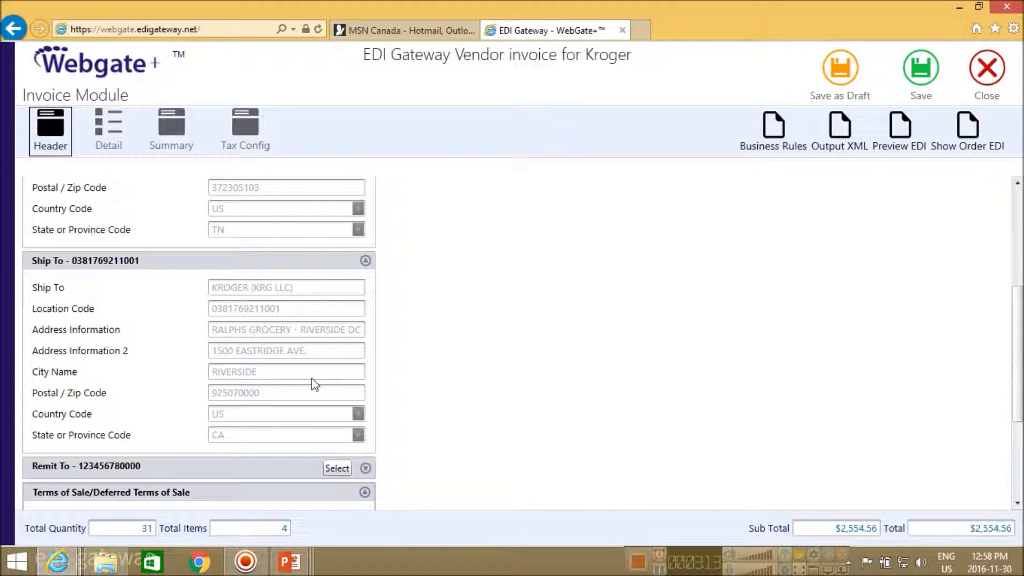
pyautogui.scroll(-3, 312, 377)
pyautogui.click(364, 367)
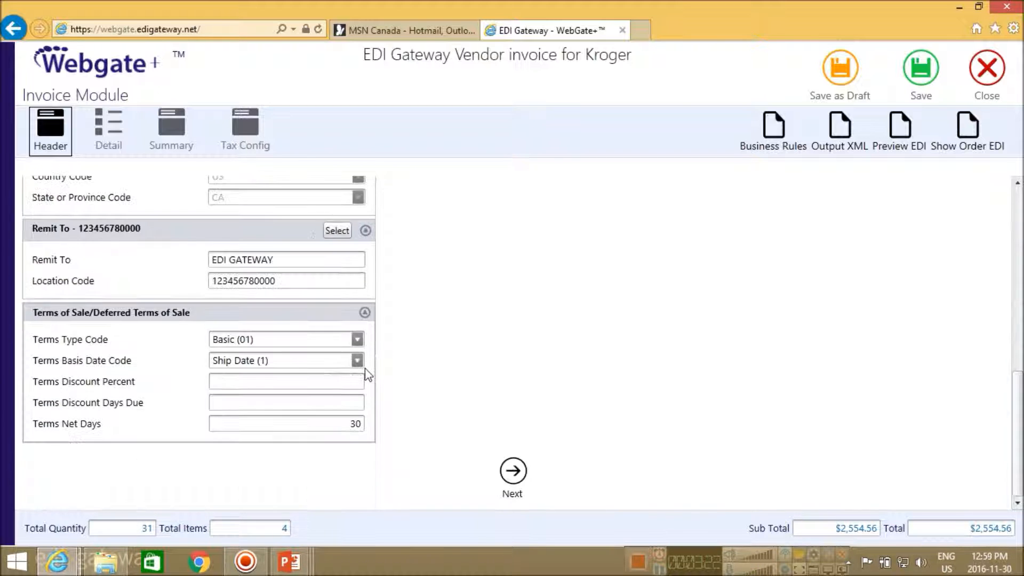
pyautogui.click(515, 476)
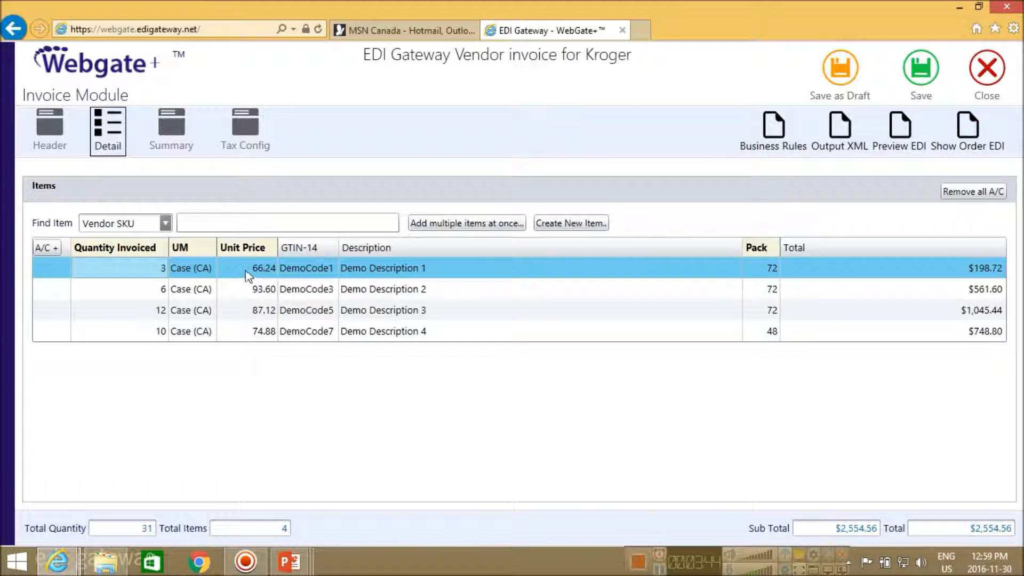
# Set the invoiced quantity of the Demo Description 1 line to 5
pyautogui.click(165, 269)
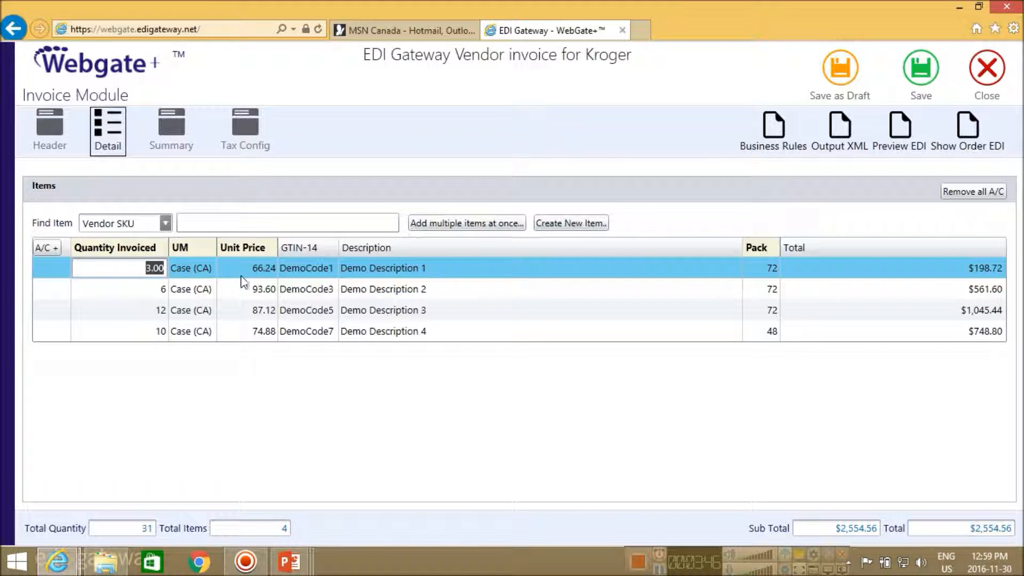
pyautogui.press('Tab')
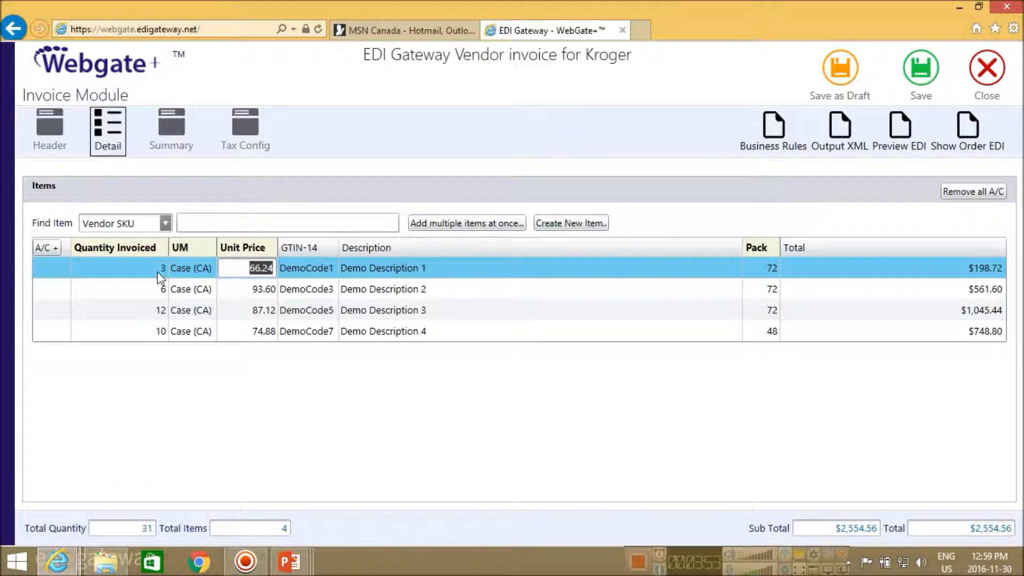
pyautogui.click(157, 272)
pyautogui.click(160, 282)
pyautogui.click(160, 273)
pyautogui.write('5')
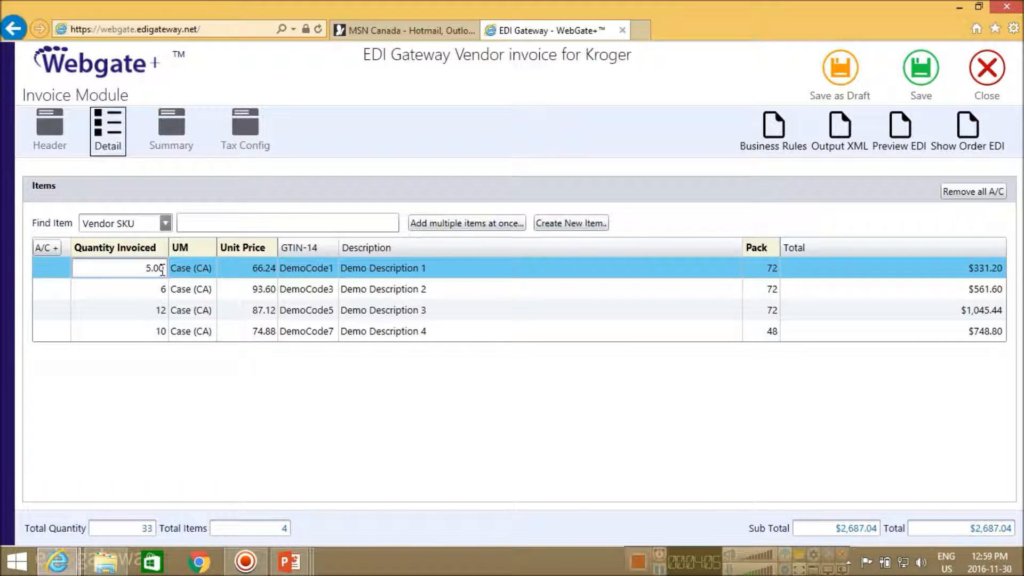
pyautogui.press('Return')
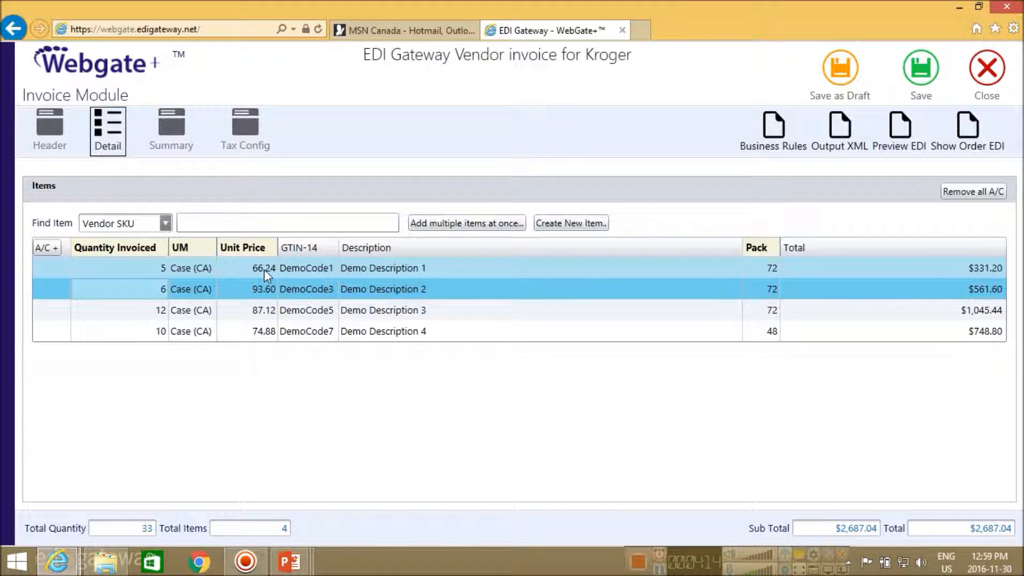
# Set the unit price of the Demo Description 1 line to 70
pyautogui.click(264, 271)
pyautogui.click(265, 271)
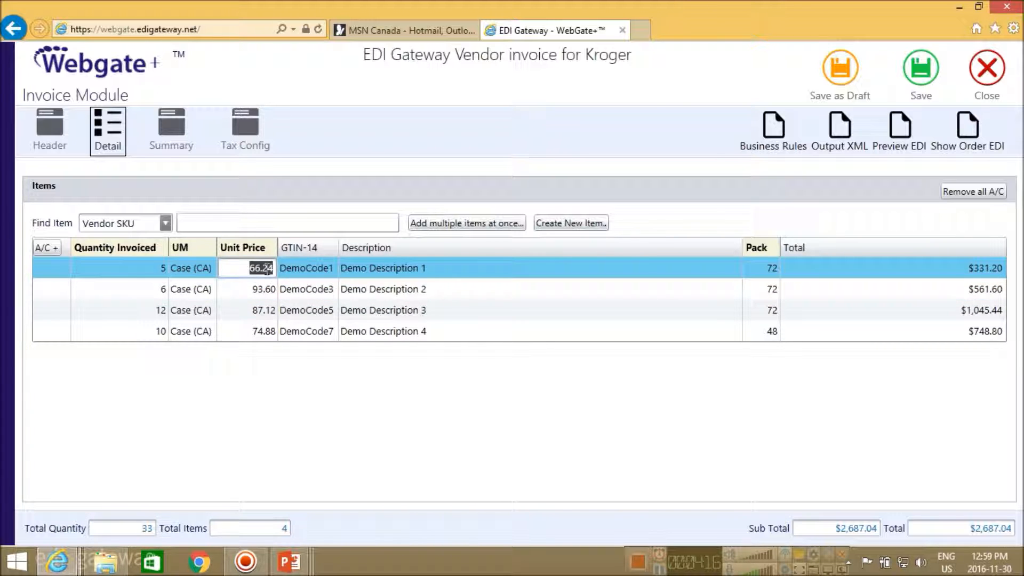
pyautogui.write('70')
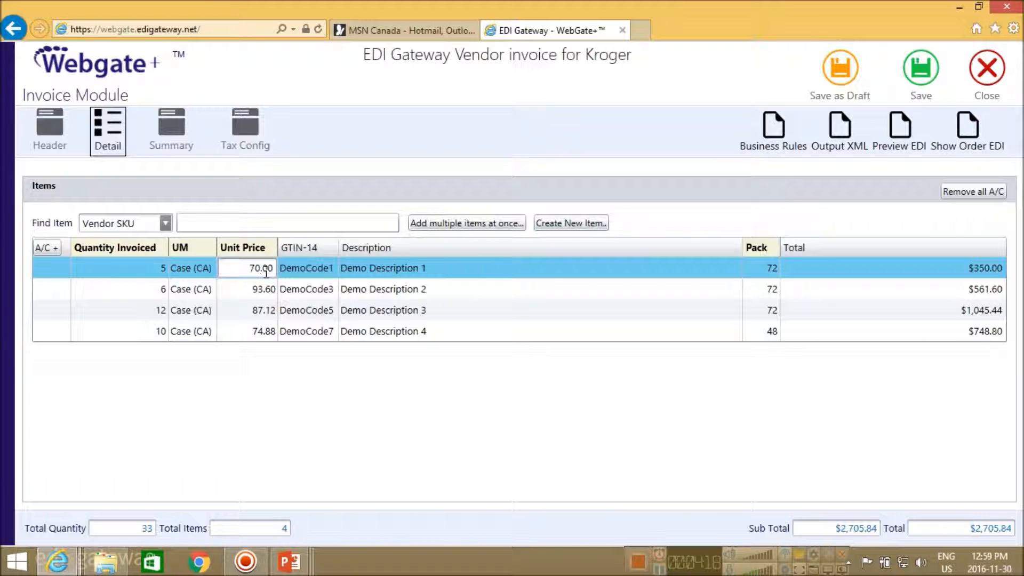
pyautogui.press('Return')
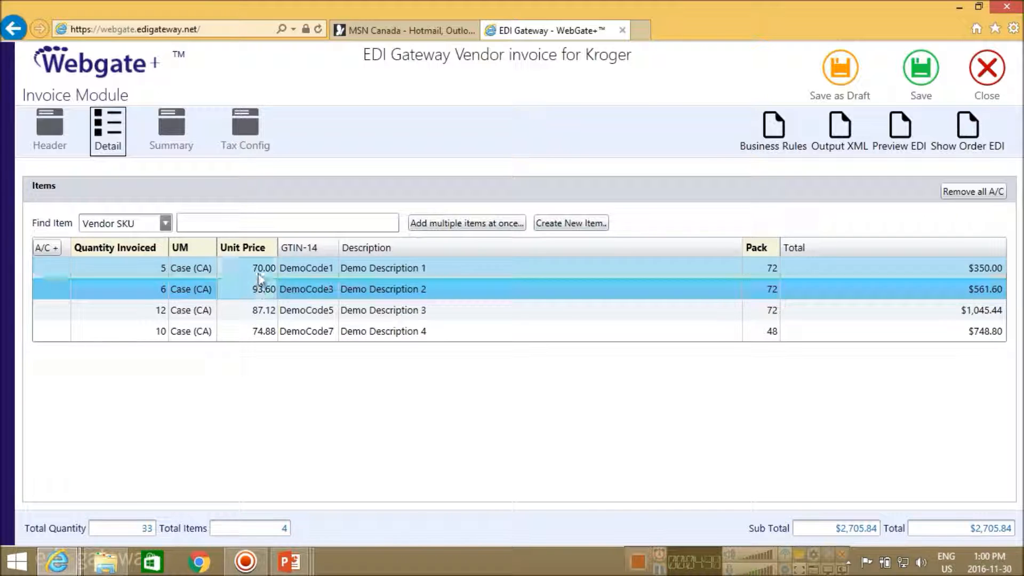
# Insert the catalog item ITEM 1 above the Demo Description 1 line, finding it by vendor SKU with 1234
pyautogui.click(228, 274)
pyautogui.rightClick(229, 274)
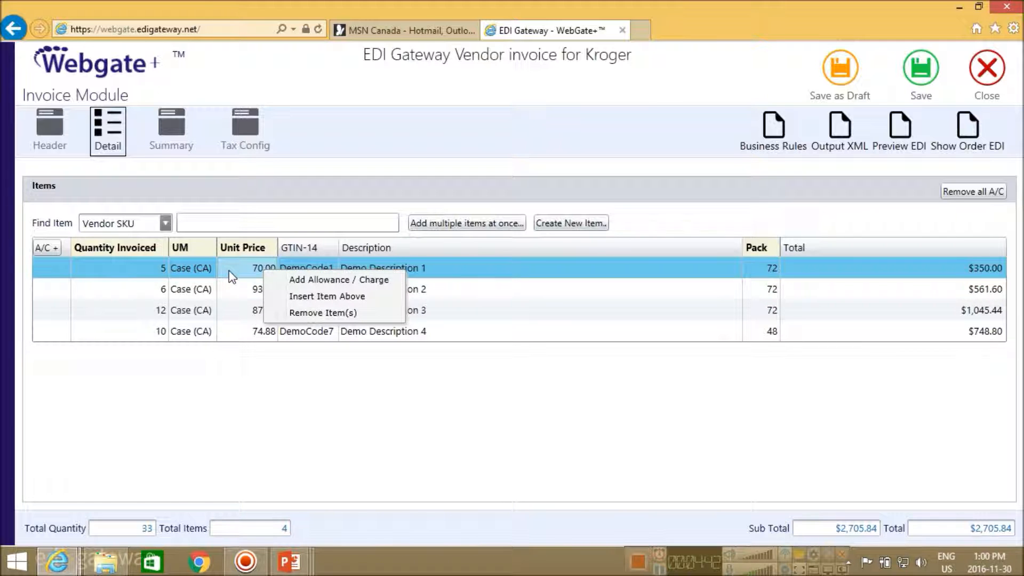
pyautogui.click(321, 298)
pyautogui.write('123')
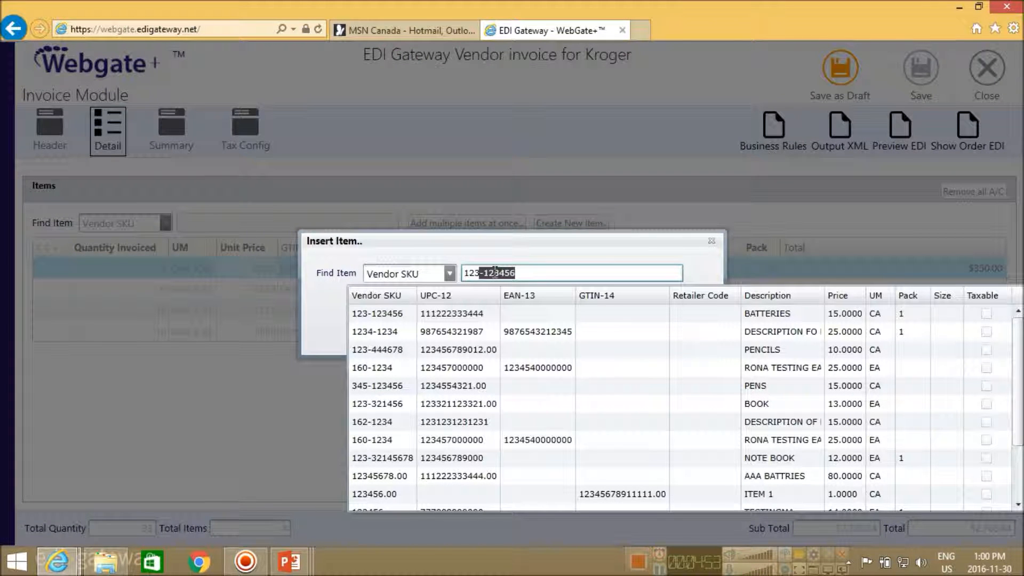
pyautogui.write('4')
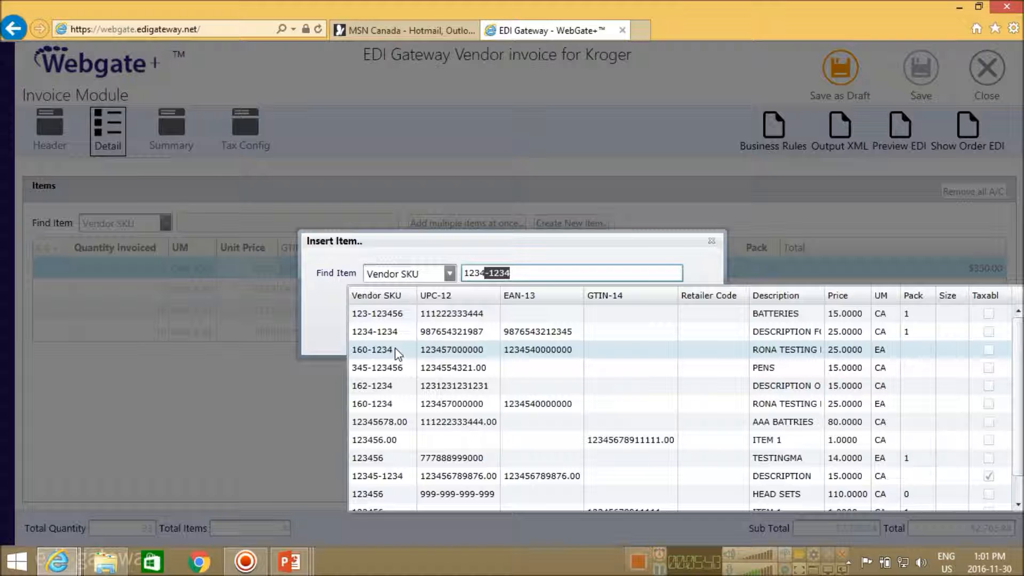
pyautogui.click(384, 440)
pyautogui.click(633, 337)
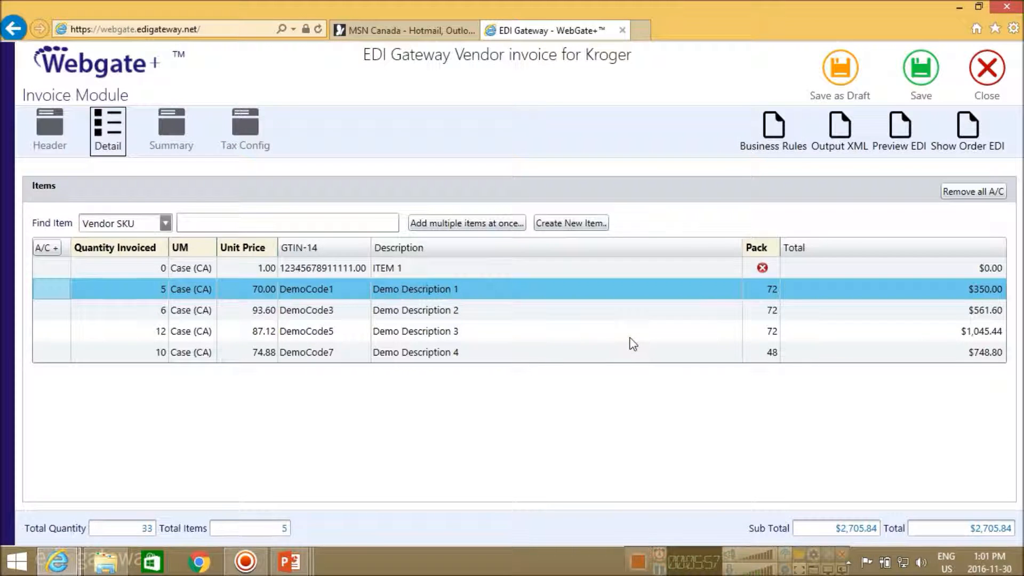
# Set the inserted ITEM 1 line's invoiced quantity to 12 and its pack to 1
pyautogui.click(163, 271)
pyautogui.click(163, 271)
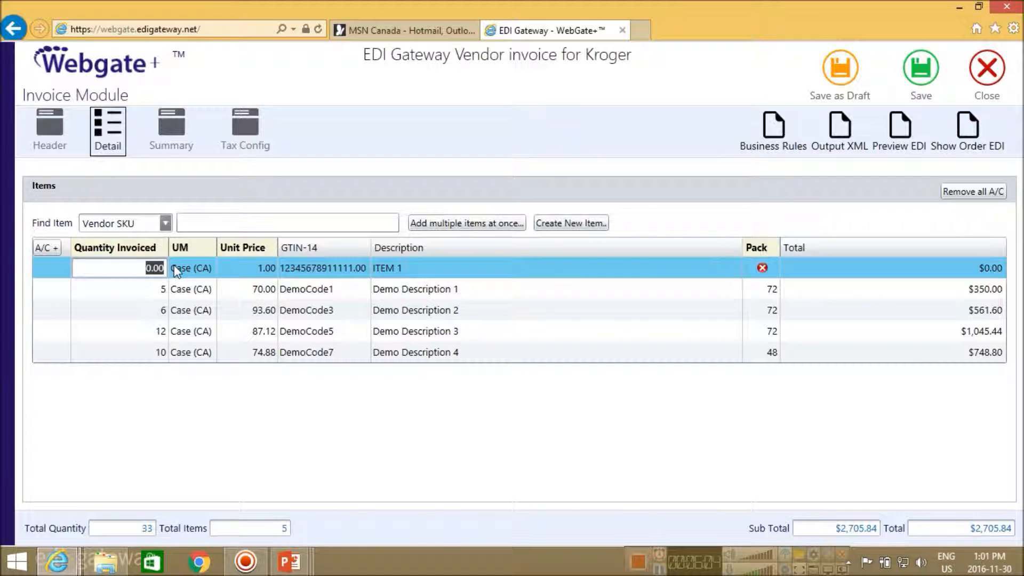
pyautogui.write('12')
pyautogui.press('Tab')
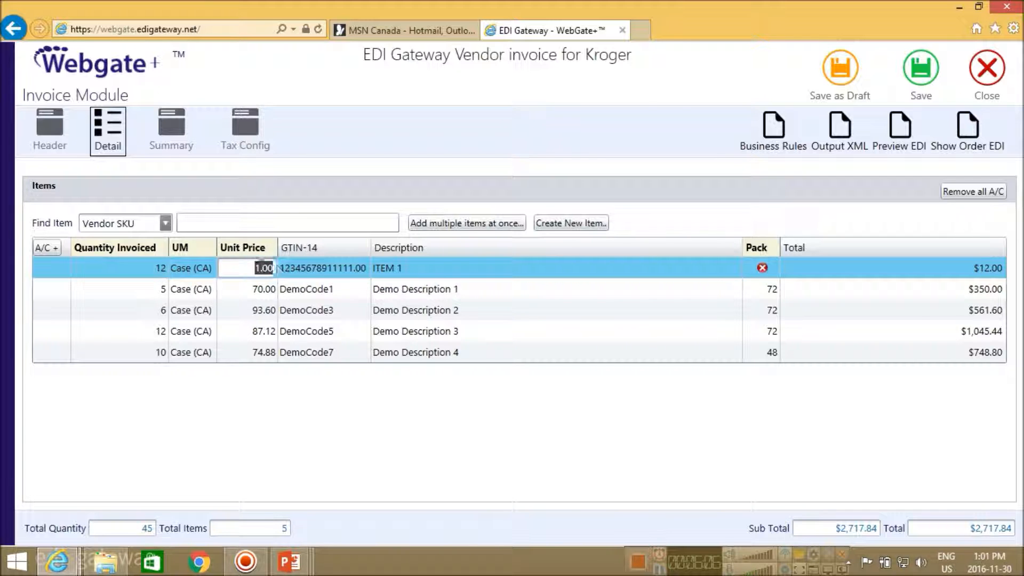
pyautogui.press('Tab')
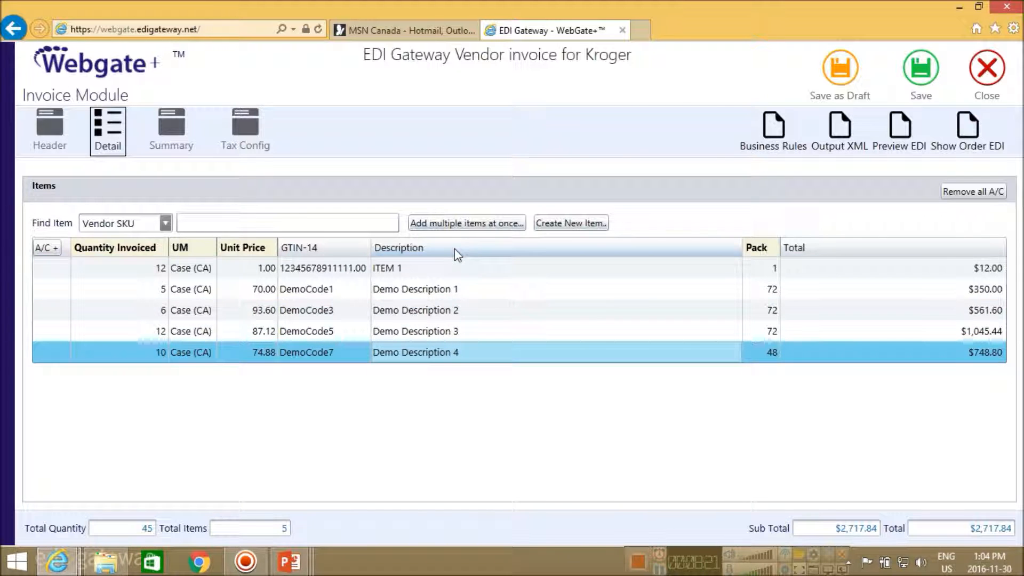
# Add the two catalog items with vendor SKU 123456, "ITEM 1" and "item", to the invoice in one go
pyautogui.click(465, 224)
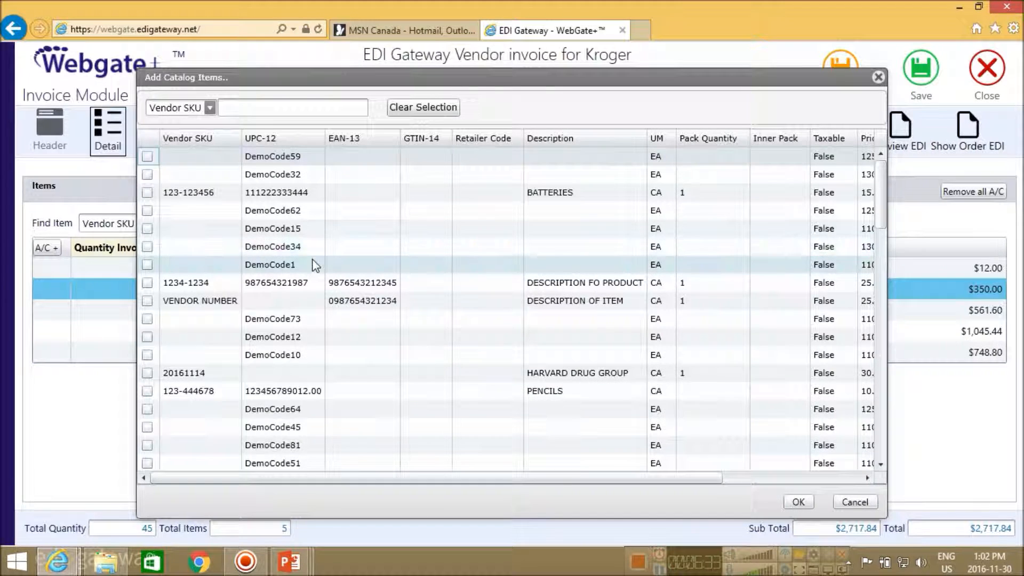
pyautogui.moveTo(460, 83); pyautogui.dragTo(524, 140)
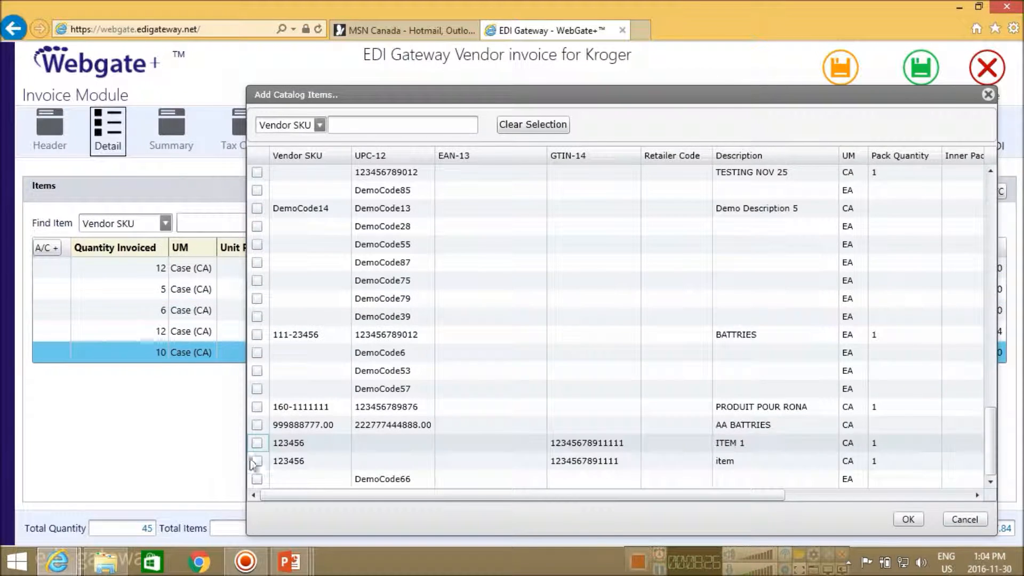
pyautogui.click(257, 443)
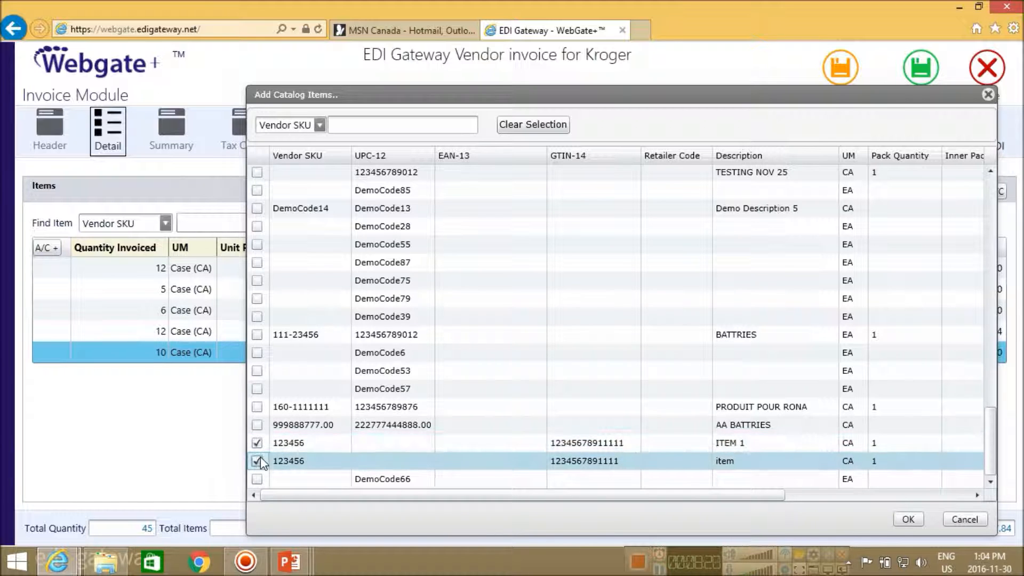
pyautogui.click(907, 522)
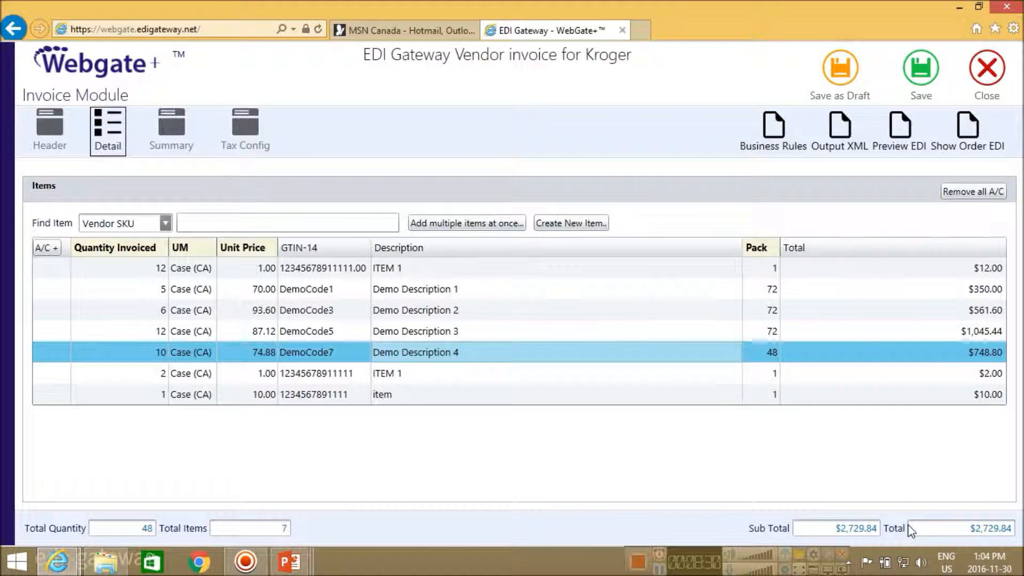
pyautogui.click(581, 229)
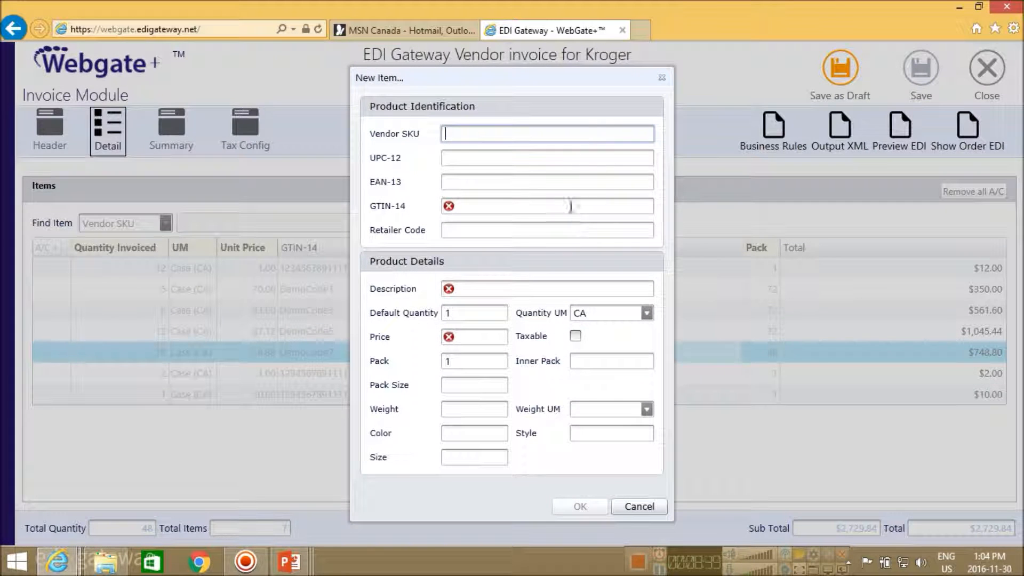
pyautogui.write('123-45678')
pyautogui.click(502, 204)
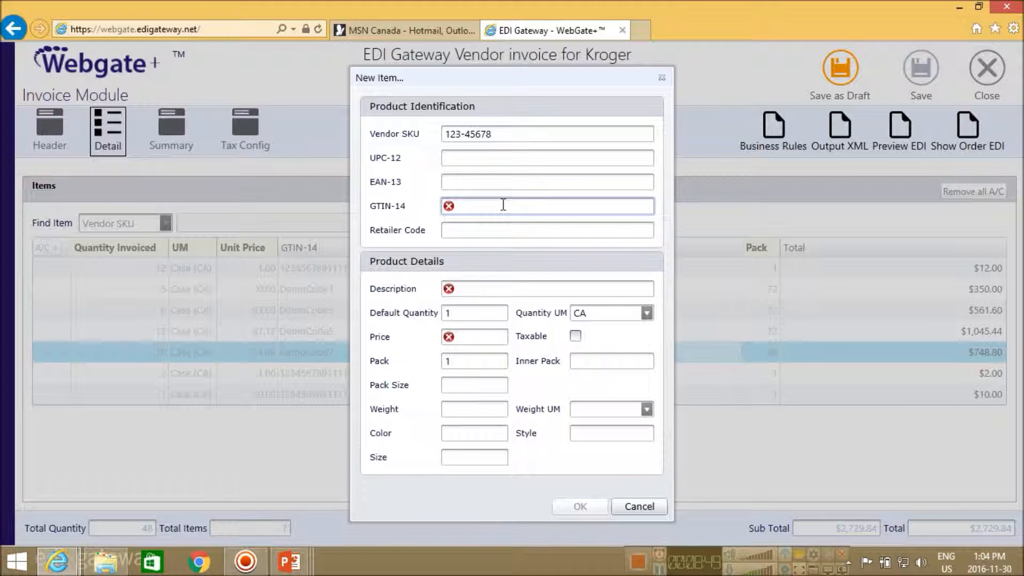
pyautogui.write('12345678901234')
pyautogui.click(482, 289)
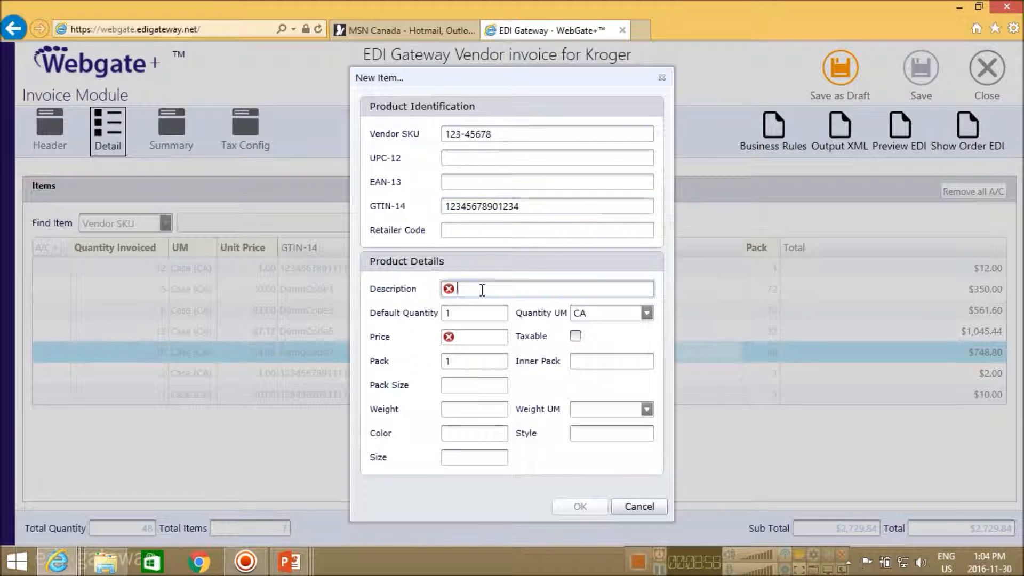
pyautogui.write('candies')
pyautogui.click(482, 335)
pyautogui.write('20')
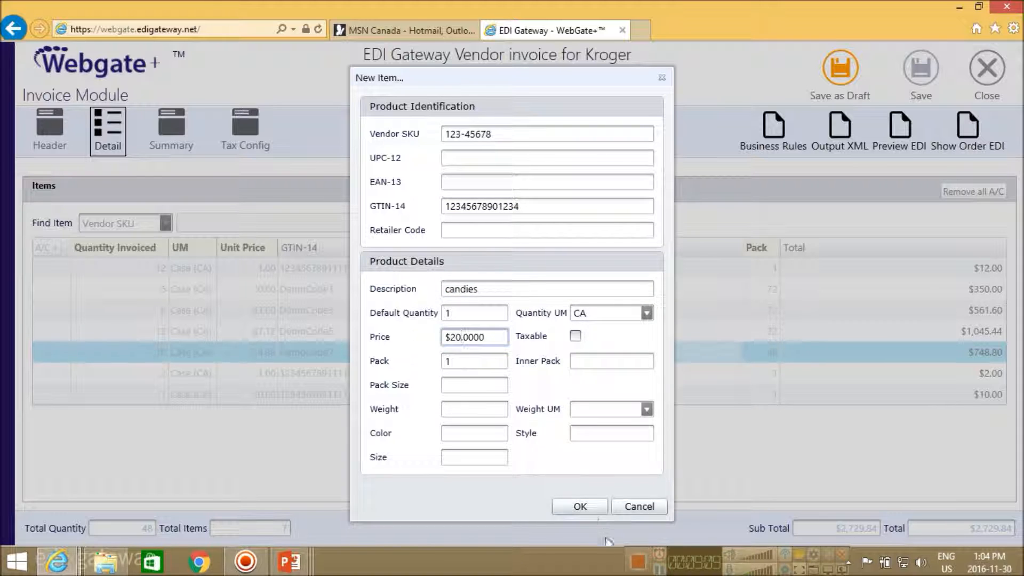
pyautogui.click(587, 507)
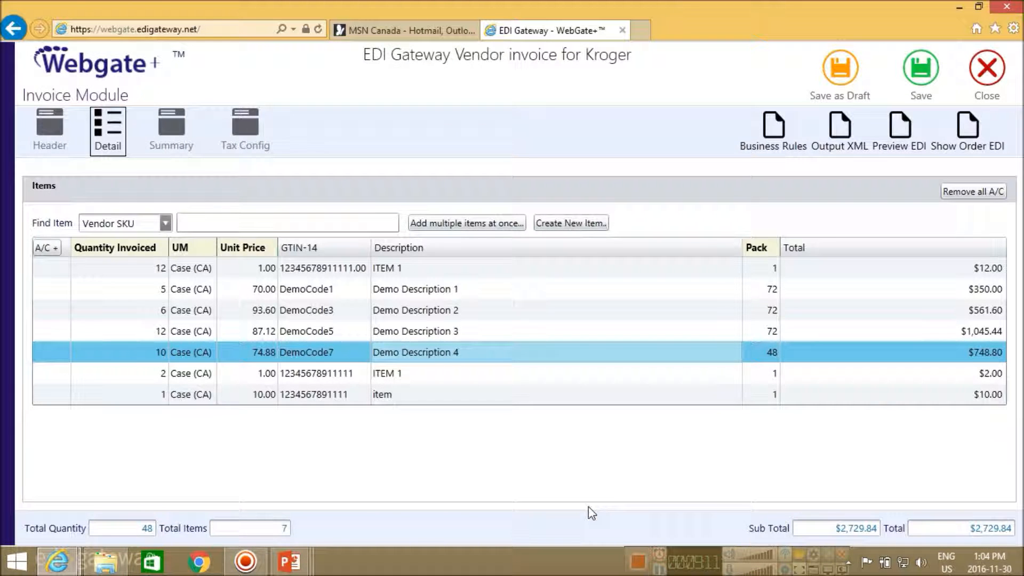
pyautogui.click(401, 419)
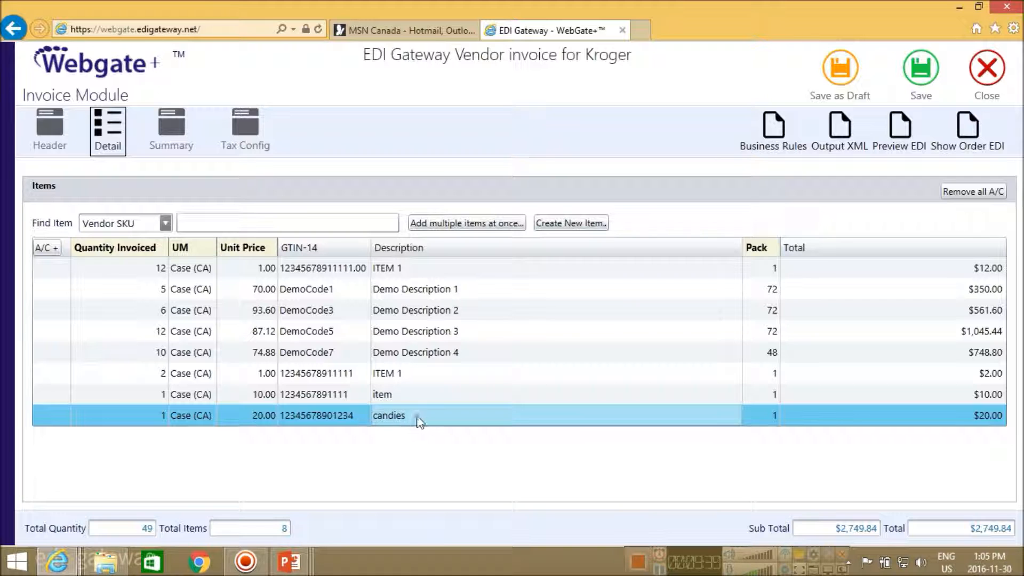
# Add a QUANTITY DISCOUNT (F910) allowance of 15.00 to the Demo Description 2 line
pyautogui.click(303, 311)
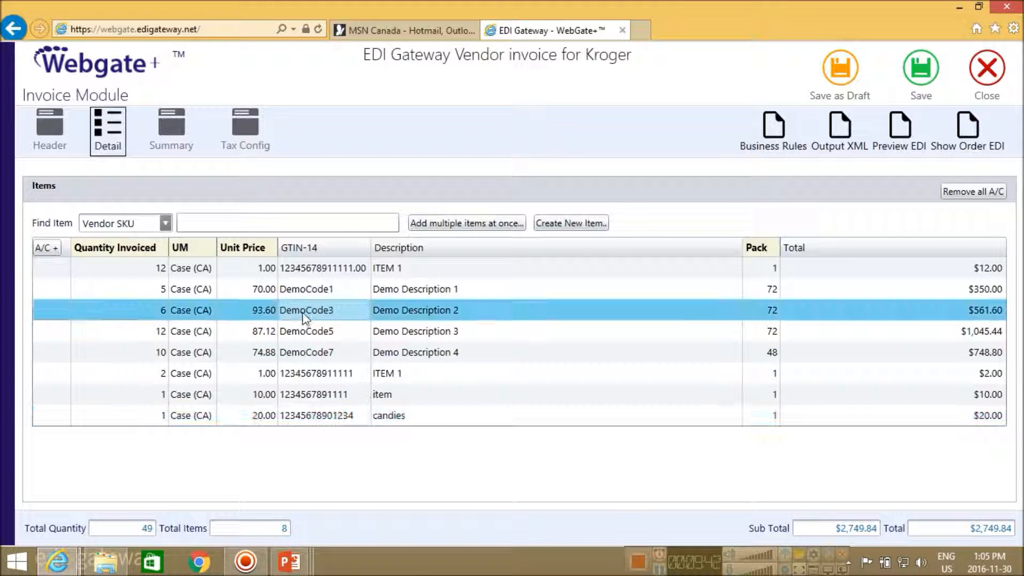
pyautogui.rightClick(309, 315)
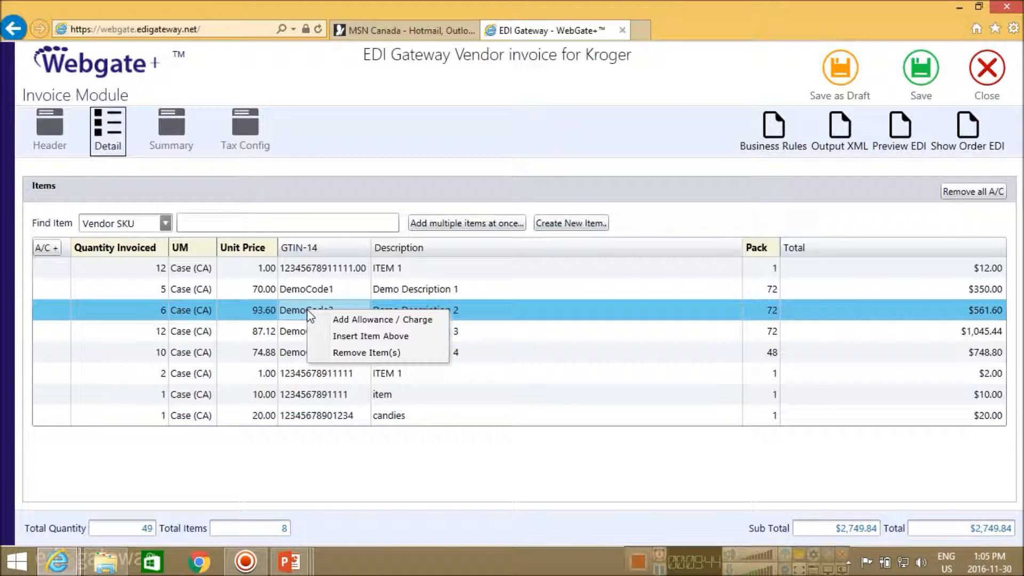
pyautogui.click(377, 321)
pyautogui.click(531, 144)
pyautogui.click(526, 161)
pyautogui.click(526, 161)
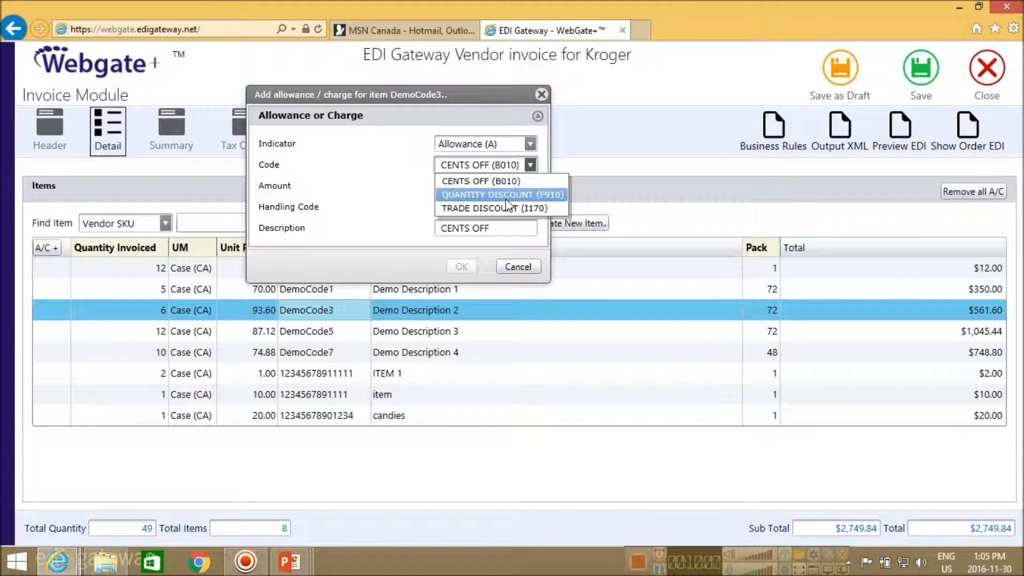
pyautogui.click(506, 197)
pyautogui.click(510, 190)
pyautogui.write('15.00')
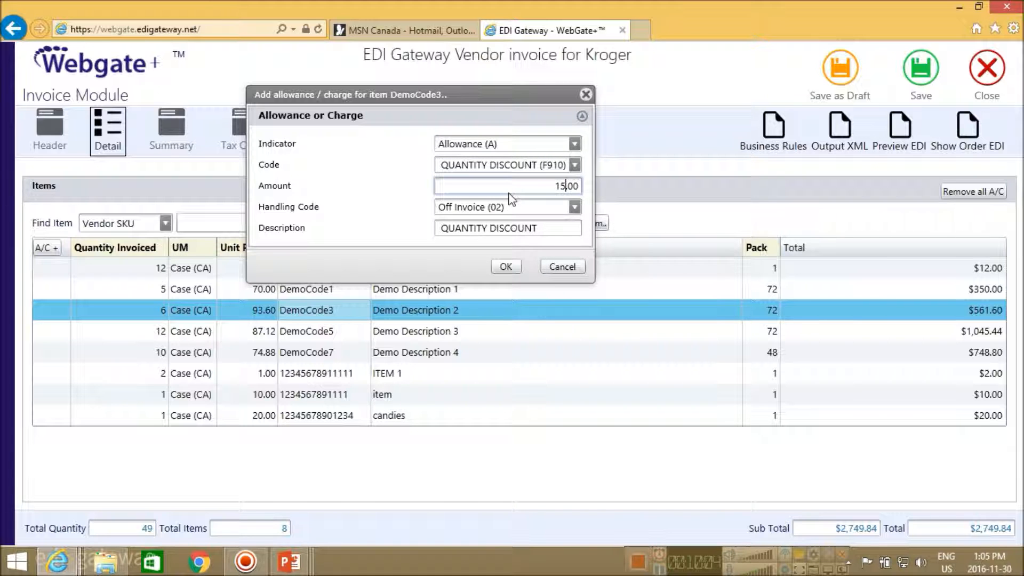
pyautogui.click(505, 266)
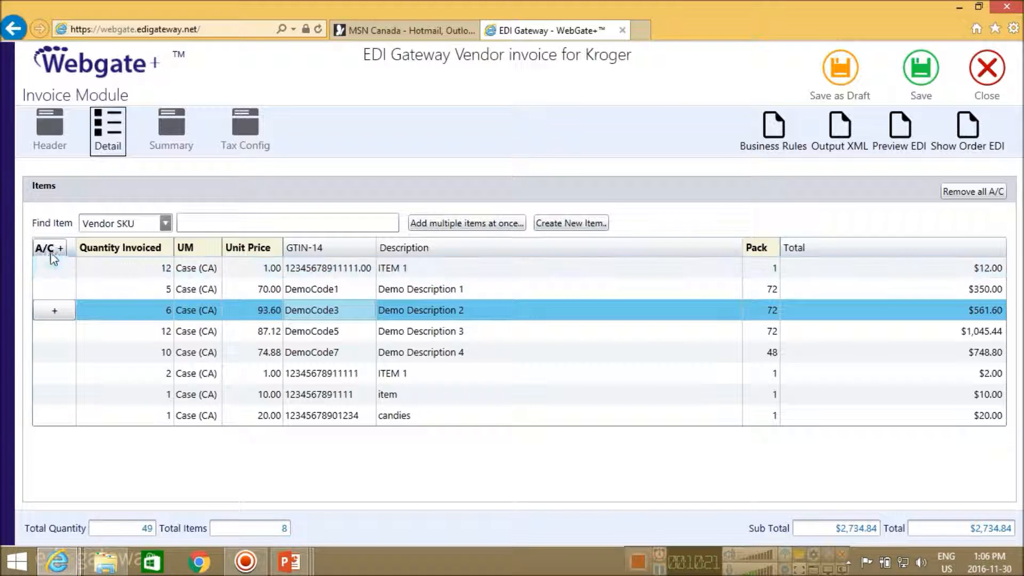
# Expand the allowance details of the Demo Description 2 line
pyautogui.click(55, 311)
pyautogui.click(55, 312)
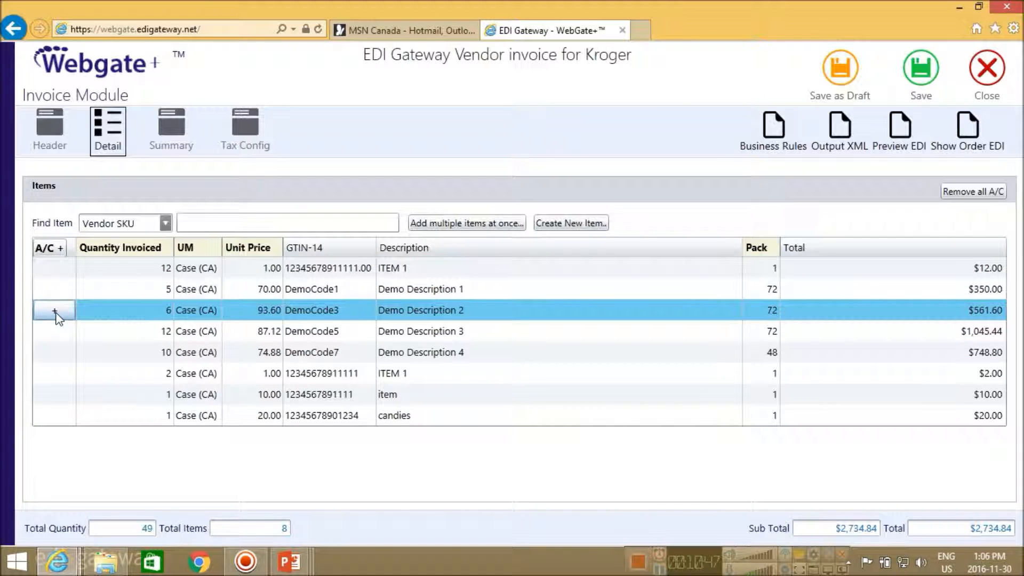
pyautogui.click(54, 311)
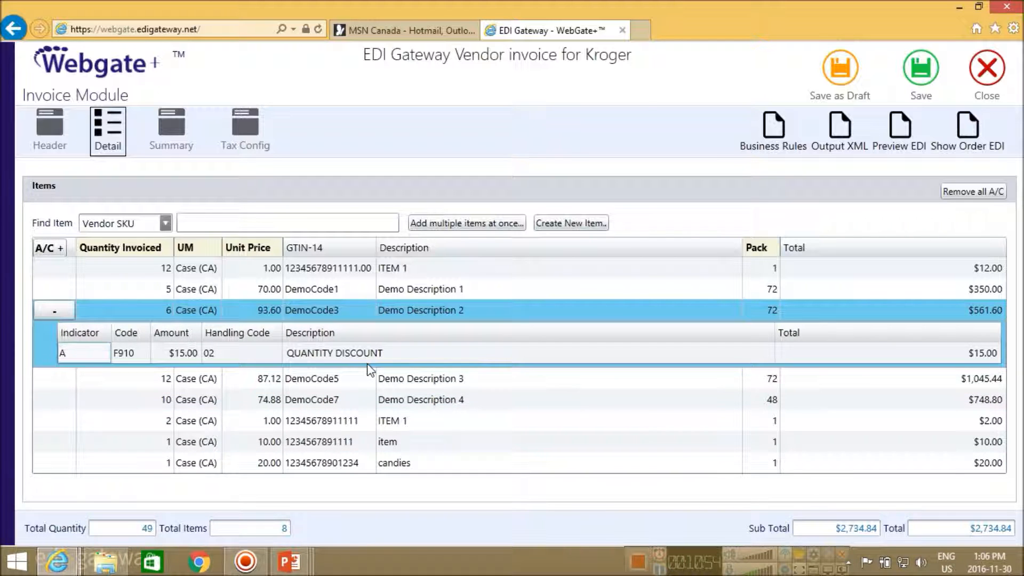
# Set the shipment weight in the invoice summary to 110.00 pounds
pyautogui.click(179, 129)
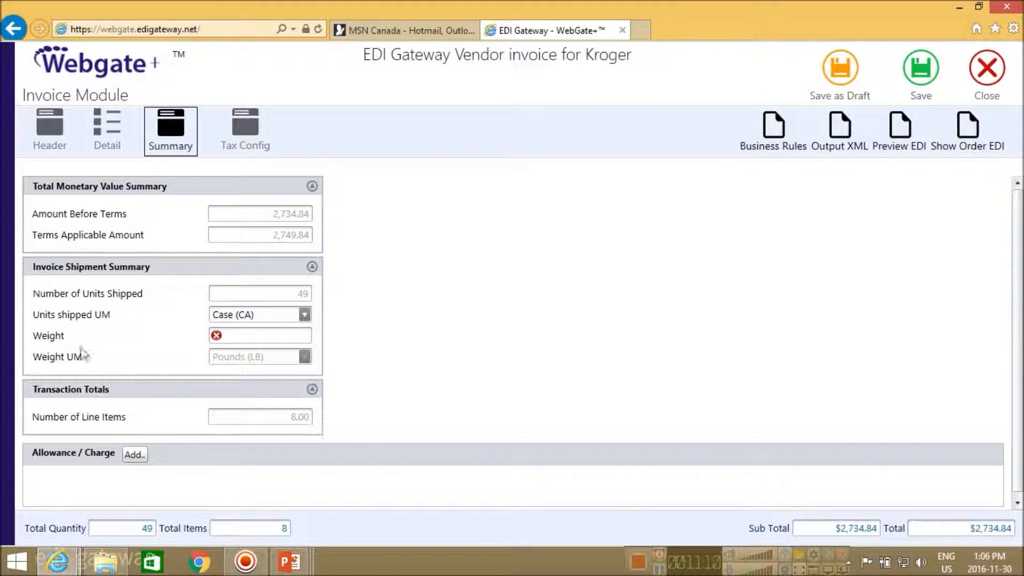
pyautogui.click(246, 334)
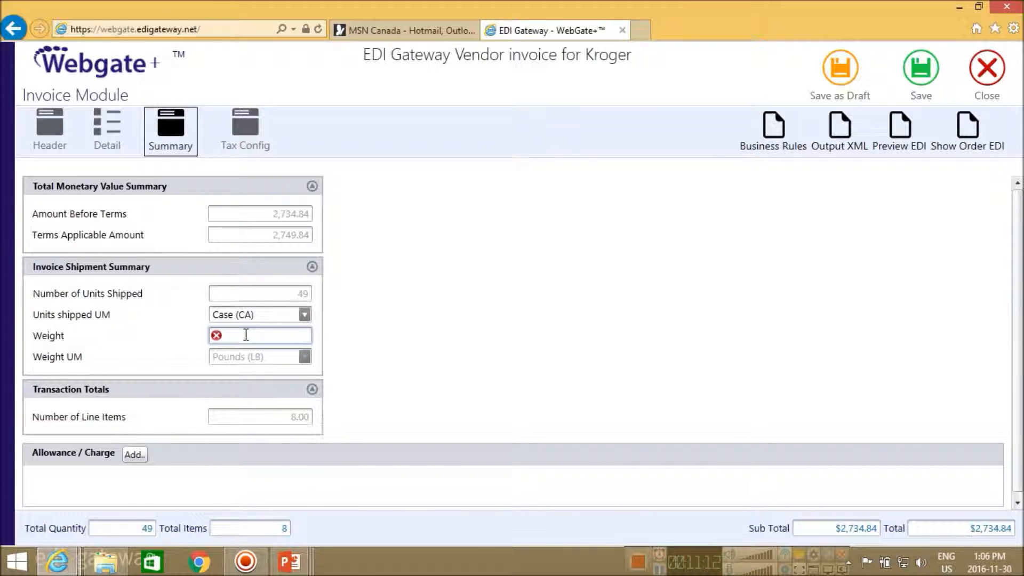
pyautogui.write('110.00')
# Add an invoice-level Quantity Discount (F910) allowance of 120 in the summary, handled as Bill Back (01)
pyautogui.click(133, 454)
pyautogui.click(530, 143)
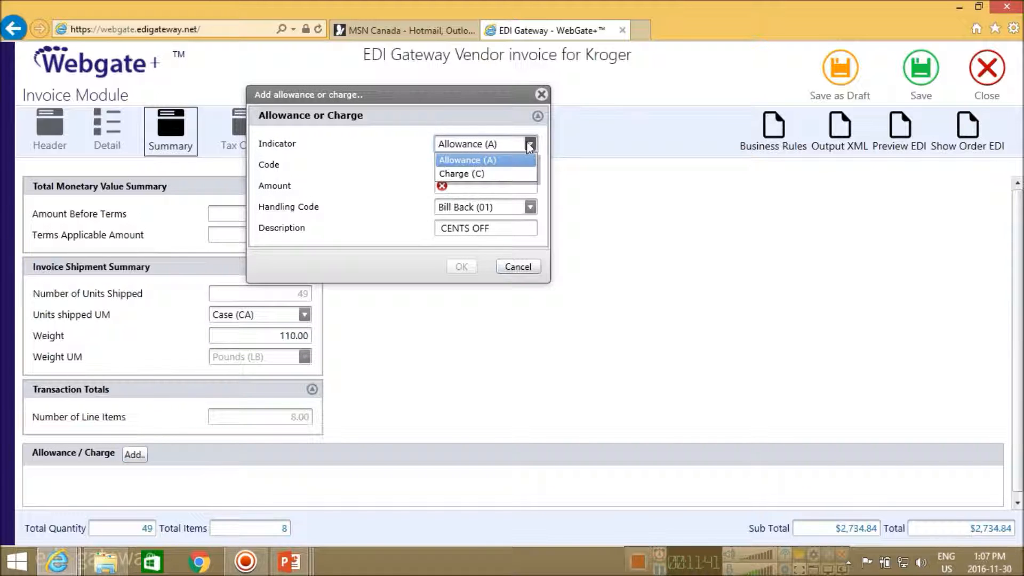
pyautogui.click(488, 161)
pyautogui.click(529, 165)
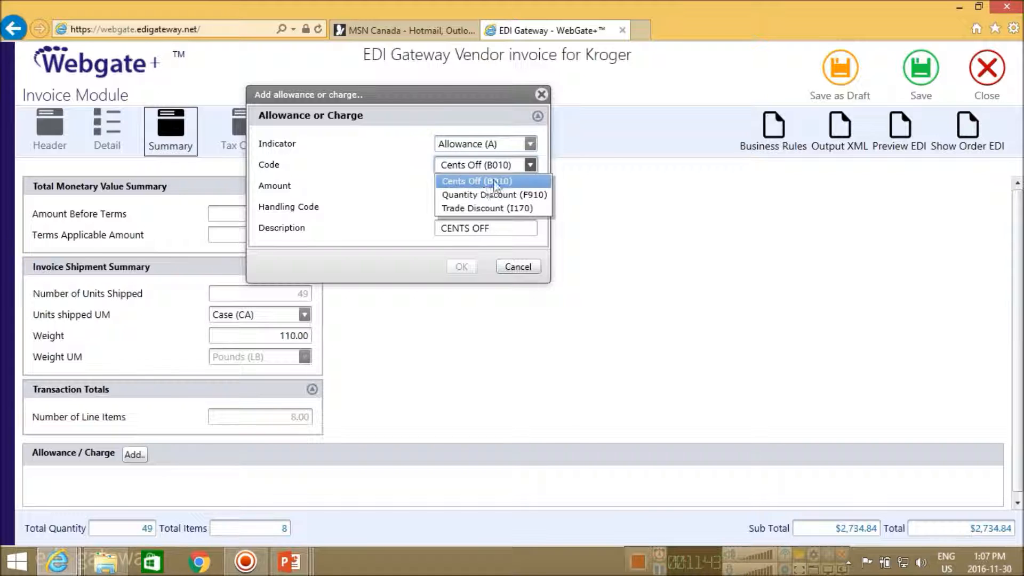
pyautogui.click(475, 195)
pyautogui.click(517, 187)
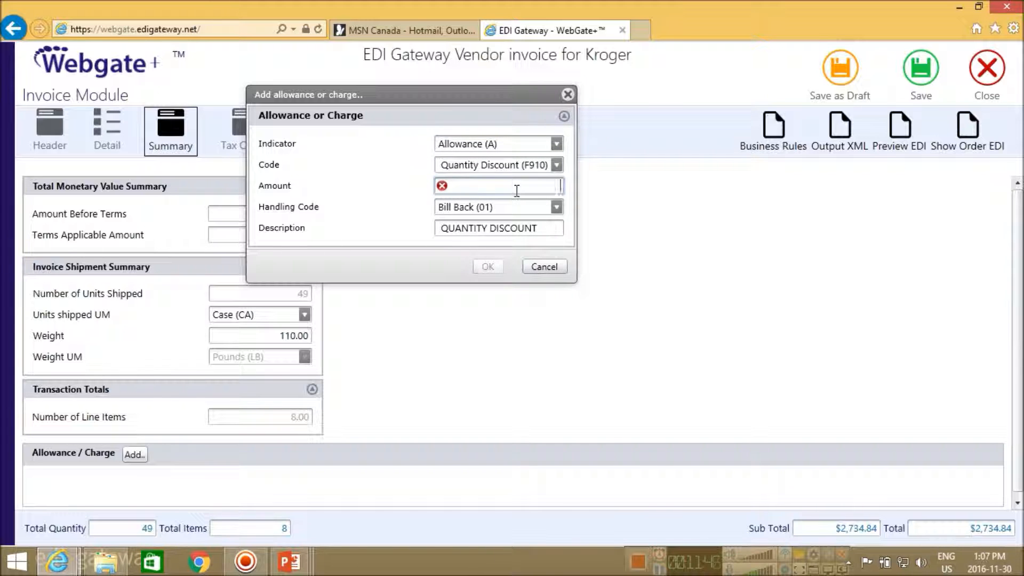
pyautogui.write('120')
pyautogui.click(487, 267)
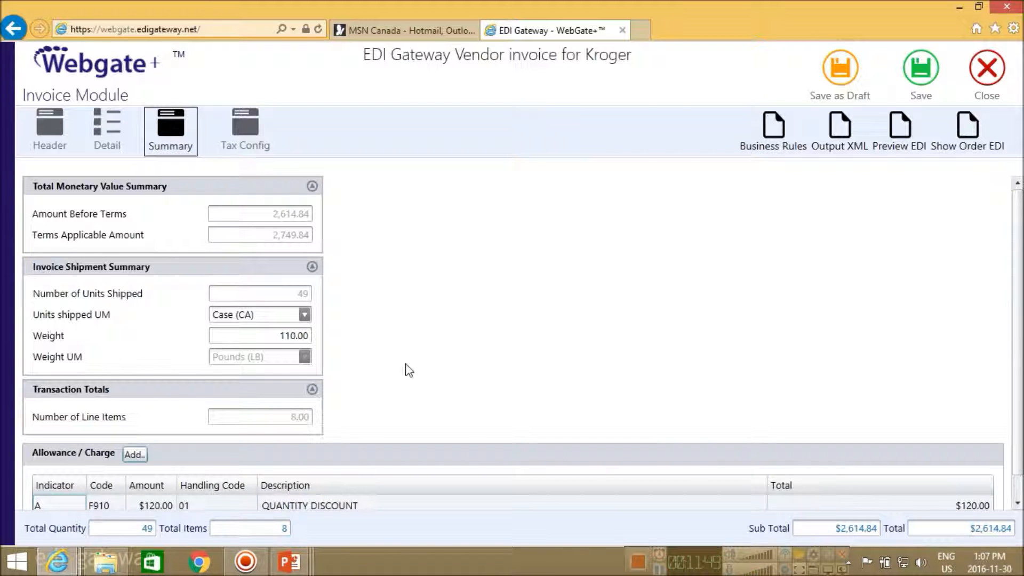
# Add an invoice-level Tax - Beverage Tax (H625) charge of 150.00 in the summary, handled as Bill Back (01)
pyautogui.scroll(-1, 251, 401)
pyautogui.click(140, 432)
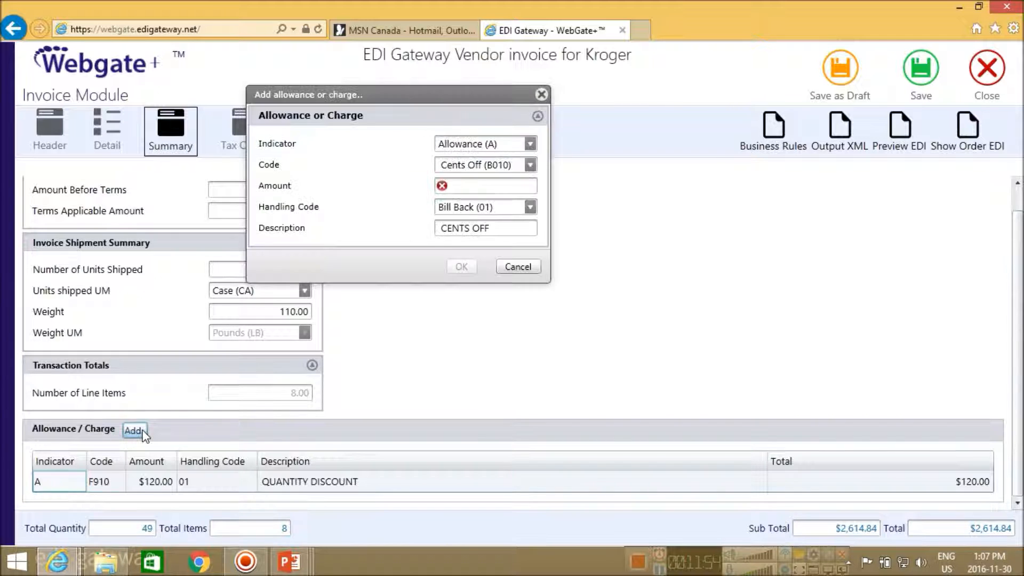
pyautogui.click(529, 144)
pyautogui.click(479, 173)
pyautogui.click(525, 165)
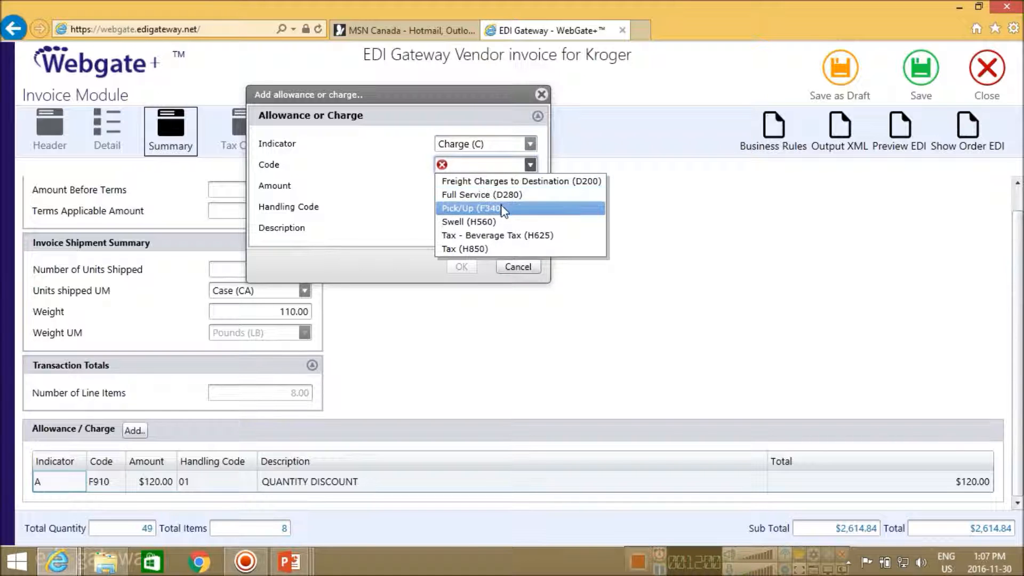
pyautogui.click(497, 235)
pyautogui.write('150.00')
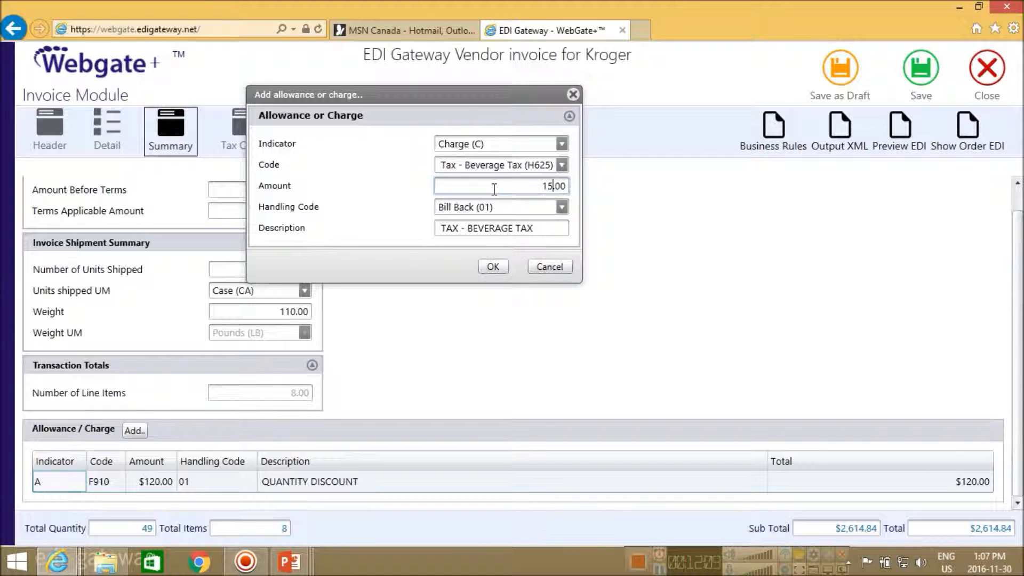
pyautogui.click(493, 266)
pyautogui.scroll(-1, 445, 388)
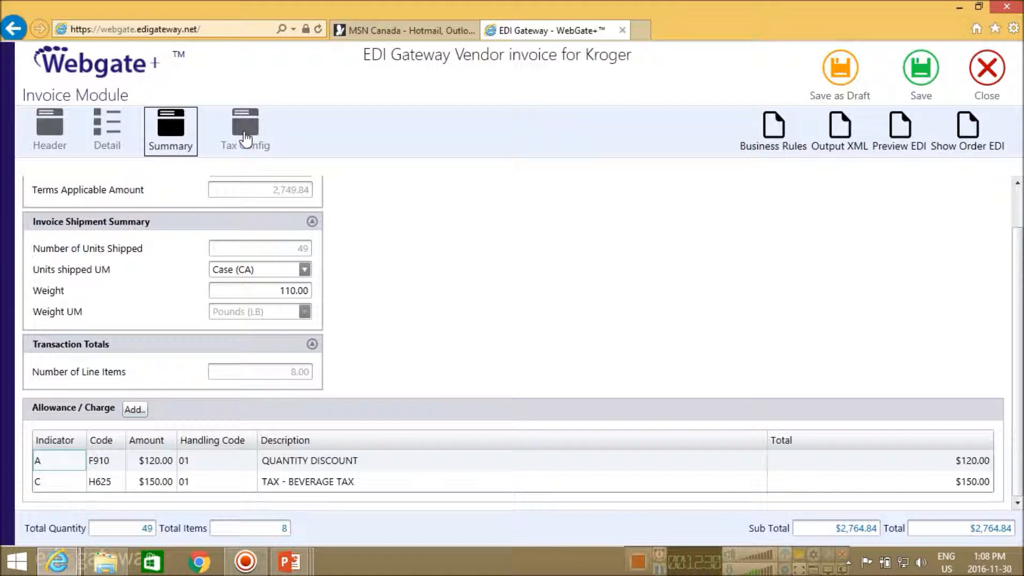
# Review the invoice's tax configuration and save the completed invoice
pyautogui.click(245, 139)
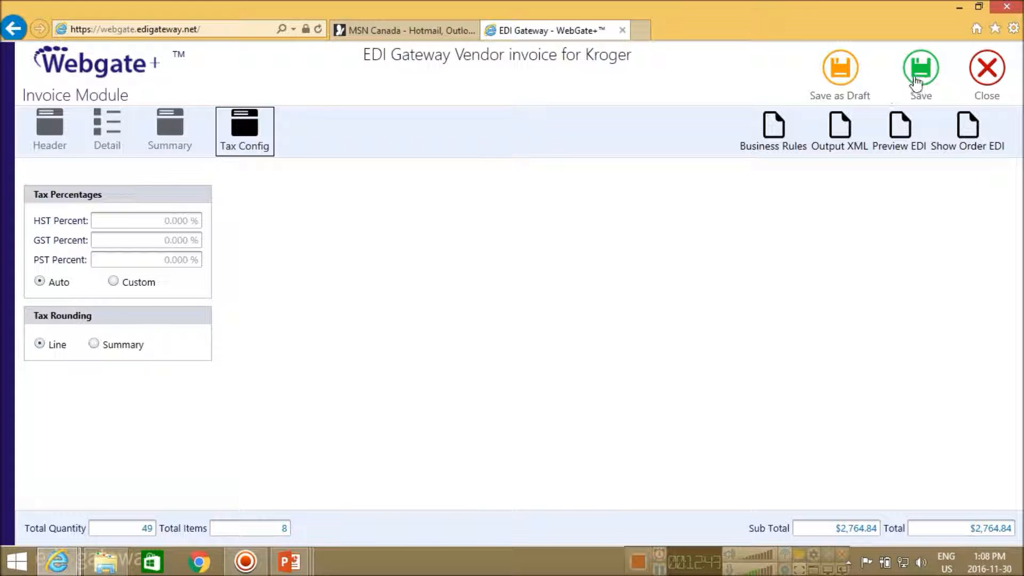
pyautogui.click(917, 80)
pyautogui.click(403, 165)
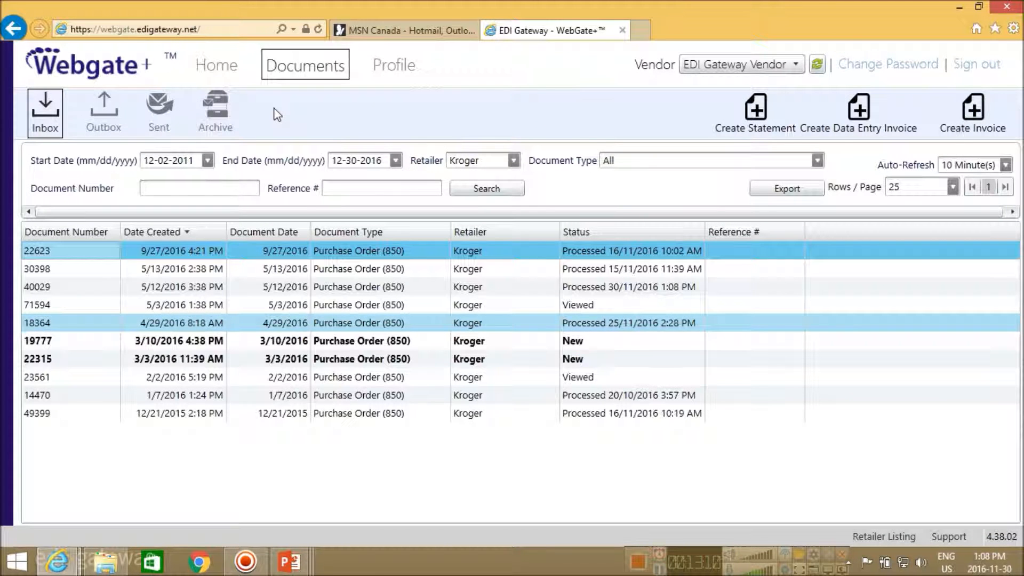
# Send the saved Kroger invoice from the outbox and confirm the sending
pyautogui.click(114, 120)
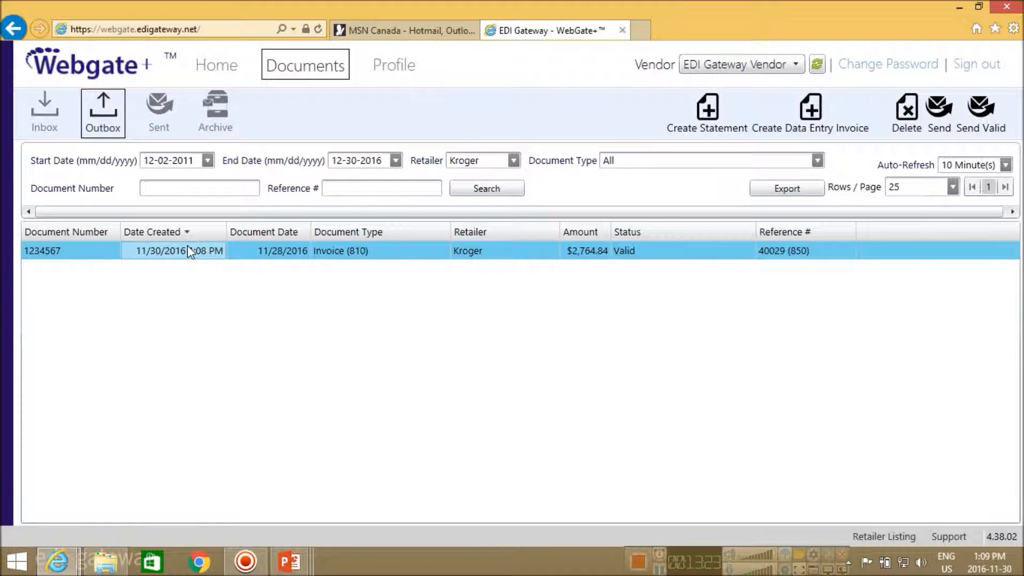
pyautogui.rightClick(281, 249)
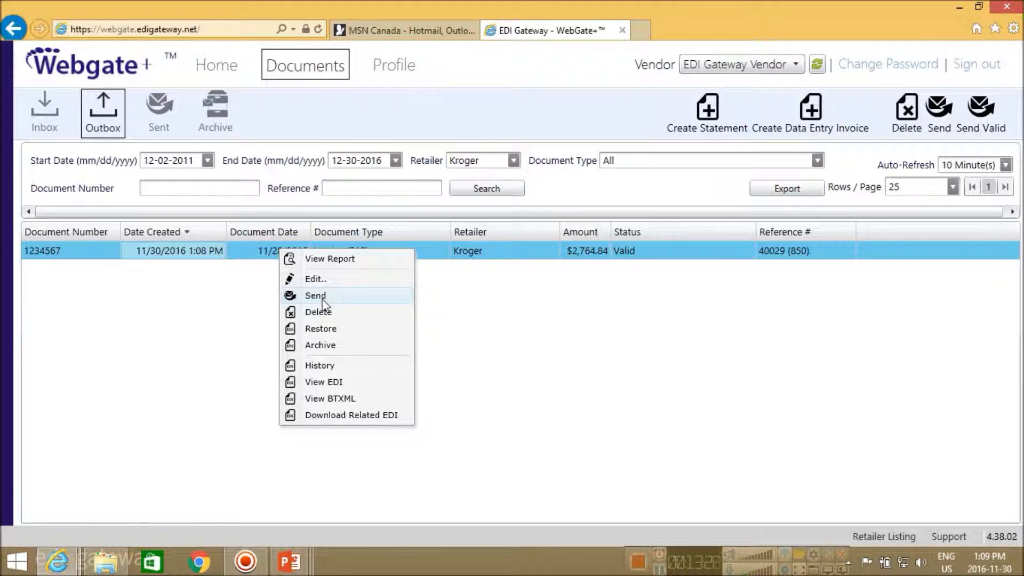
pyautogui.click(198, 256)
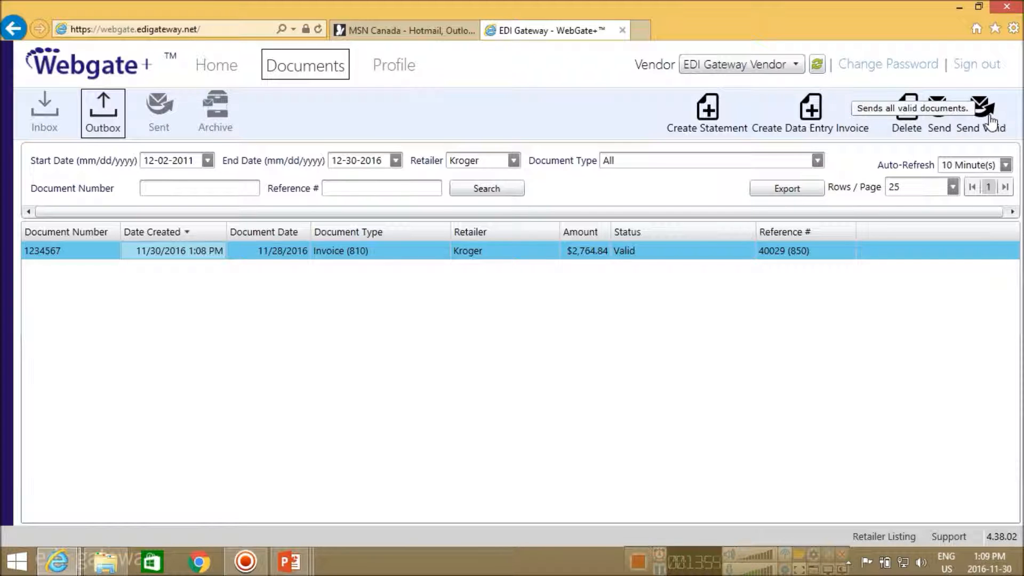
pyautogui.click(260, 254)
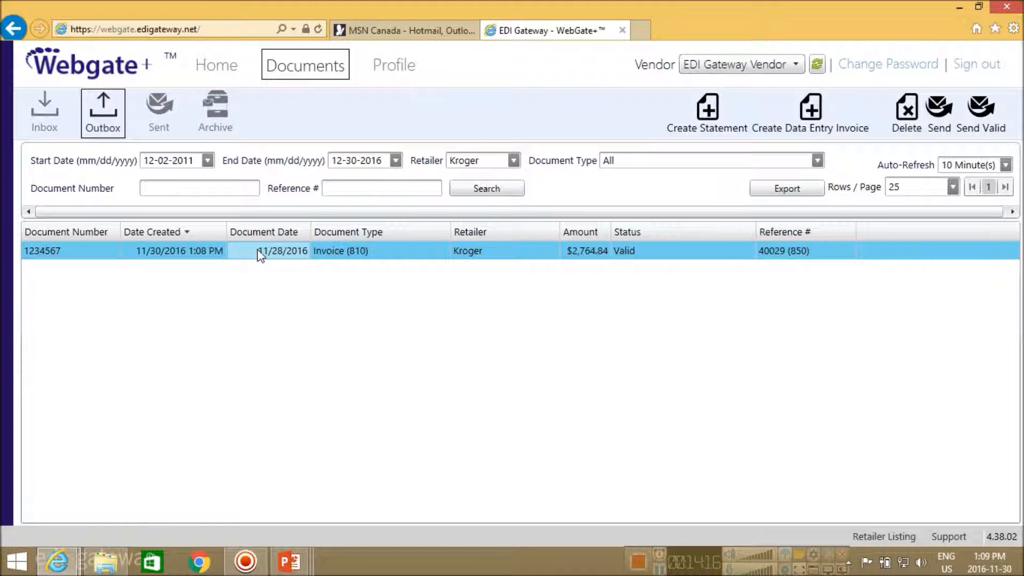
pyautogui.rightClick(259, 248)
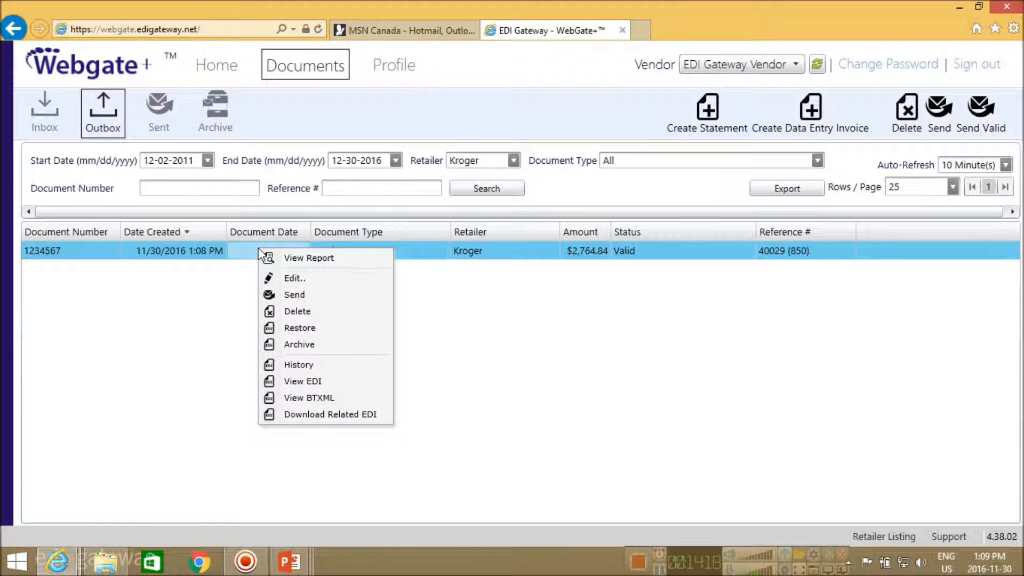
pyautogui.click(301, 296)
pyautogui.click(558, 335)
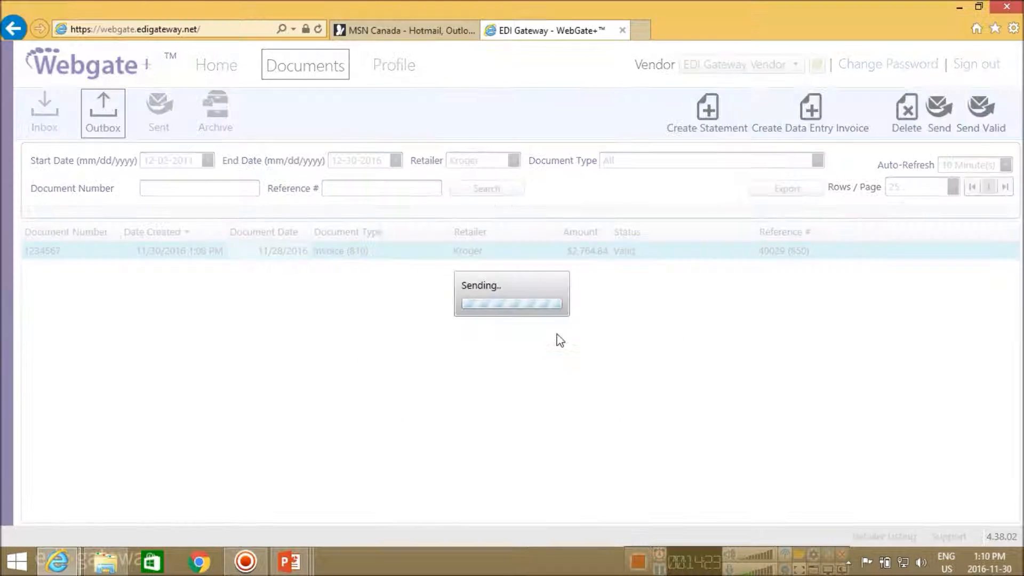
# Check the status of the newly sent Kroger invoice and the previous one among the sent documents
pyautogui.click(162, 114)
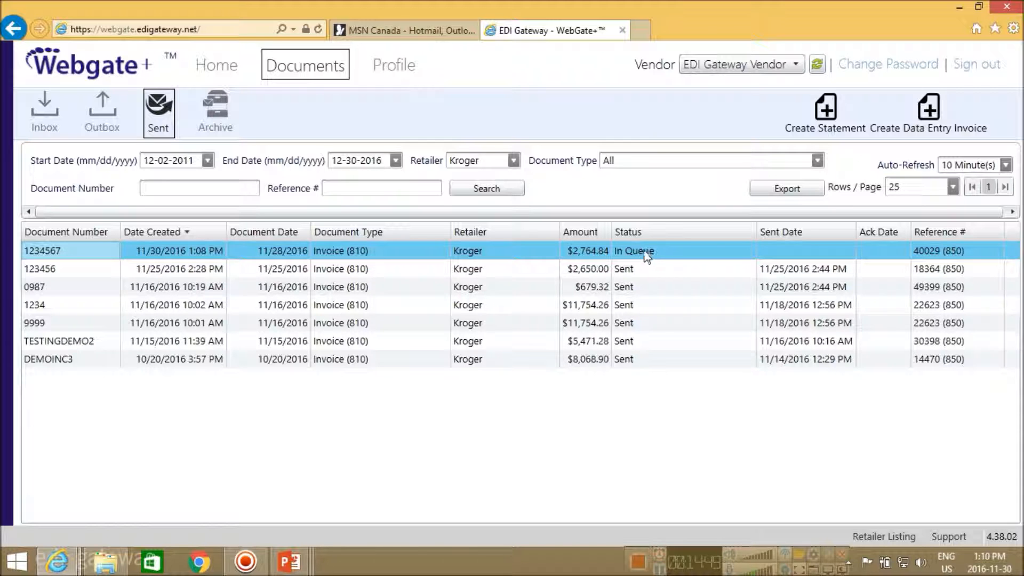
pyautogui.click(646, 253)
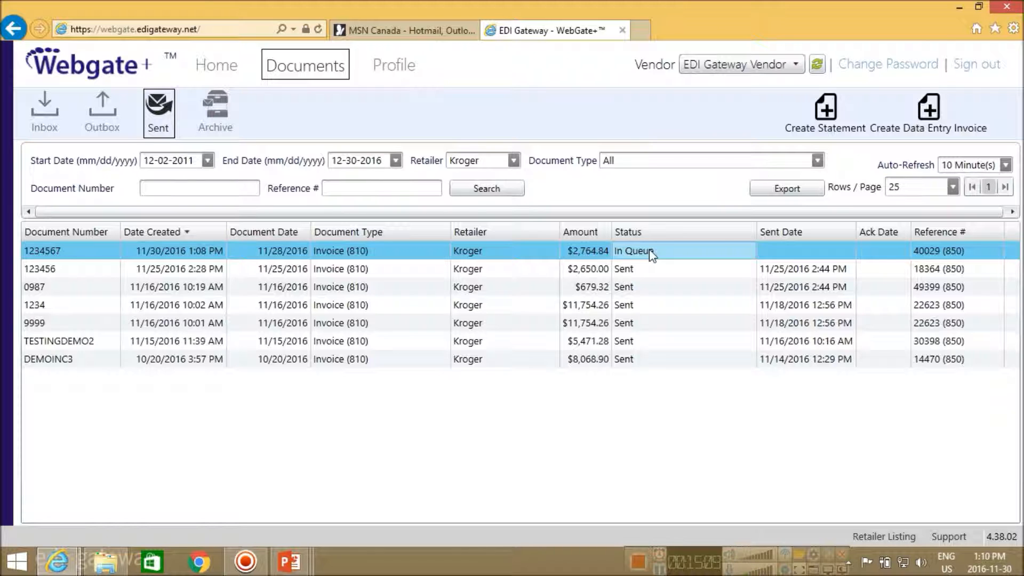
pyautogui.click(628, 271)
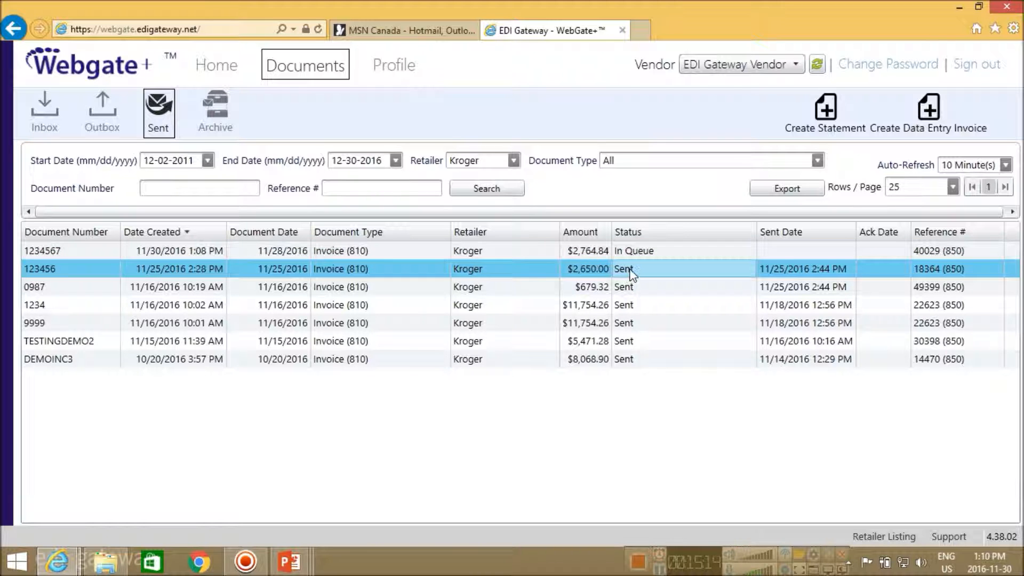